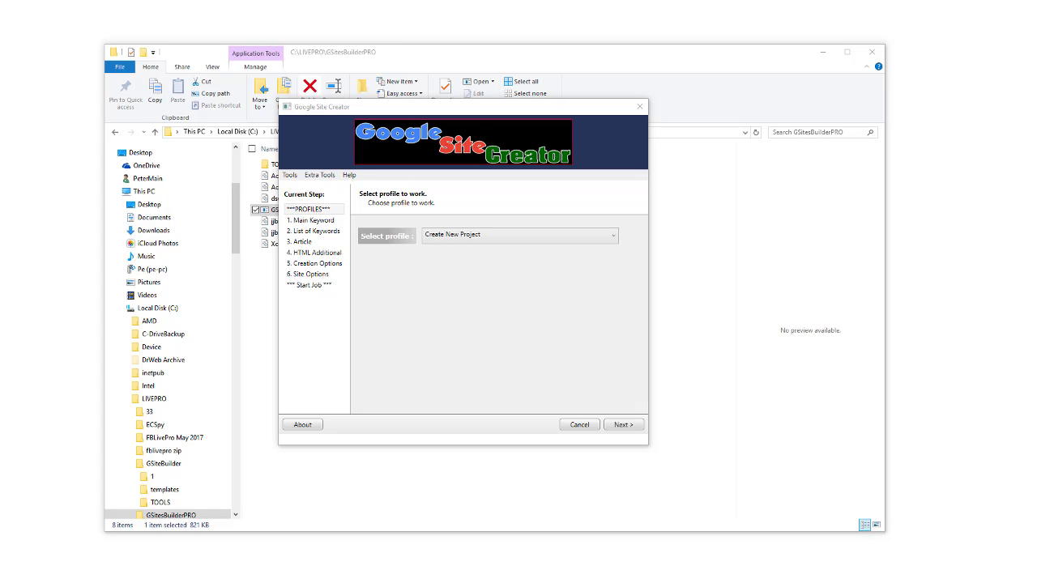
Bring the forum window forward, reposition it, and open the sticky Petes New Google Sites thread.
key(alt+Tab)
drag(585, 89, 432, 28)
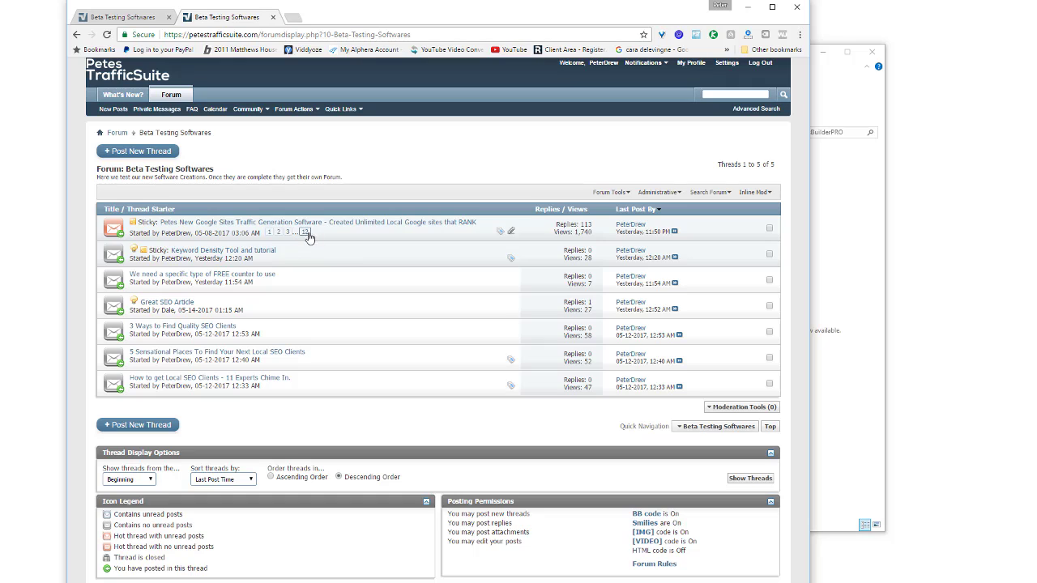
click(353, 224)
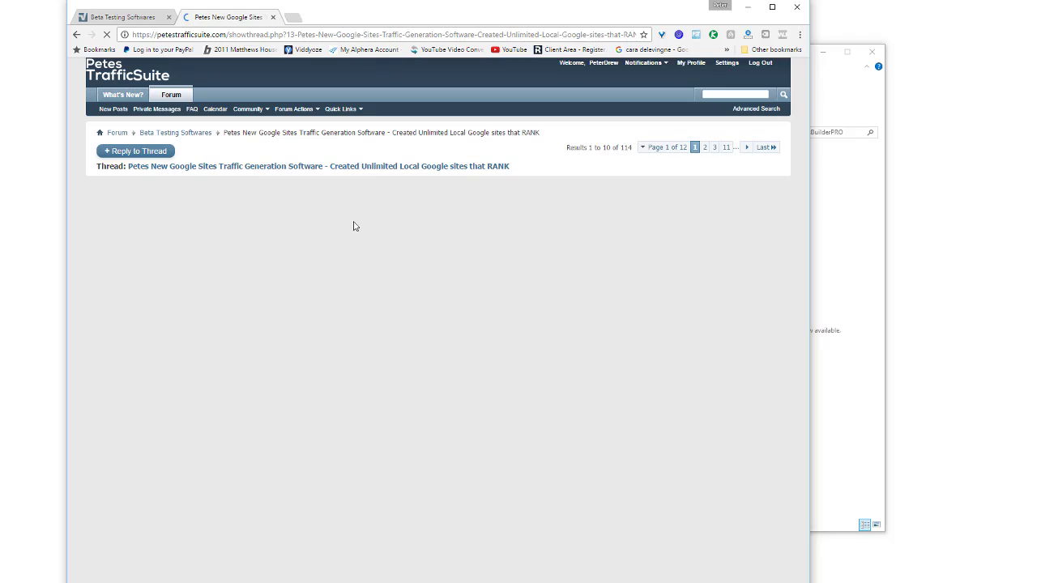
Scroll down through the thread's Google search-result ranking screenshots.
scroll(353, 225, down, 10)
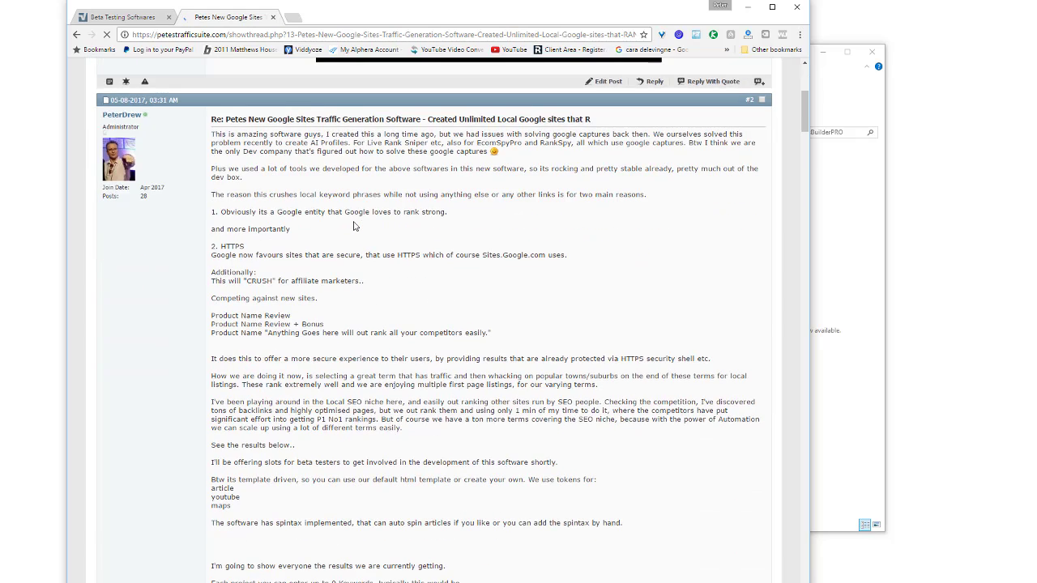
scroll(353, 226, down, 5)
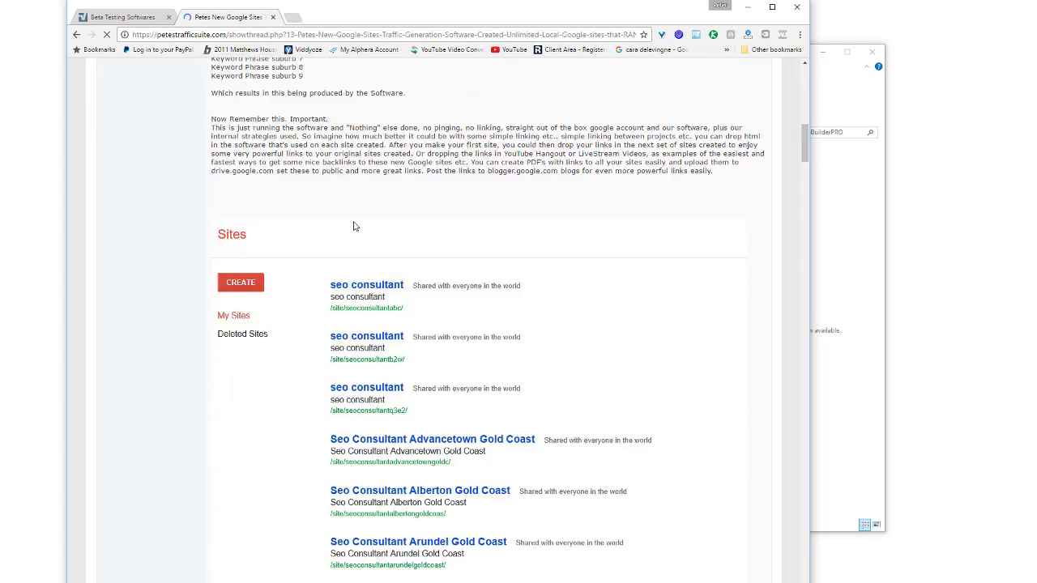
scroll(353, 226, down, 1)
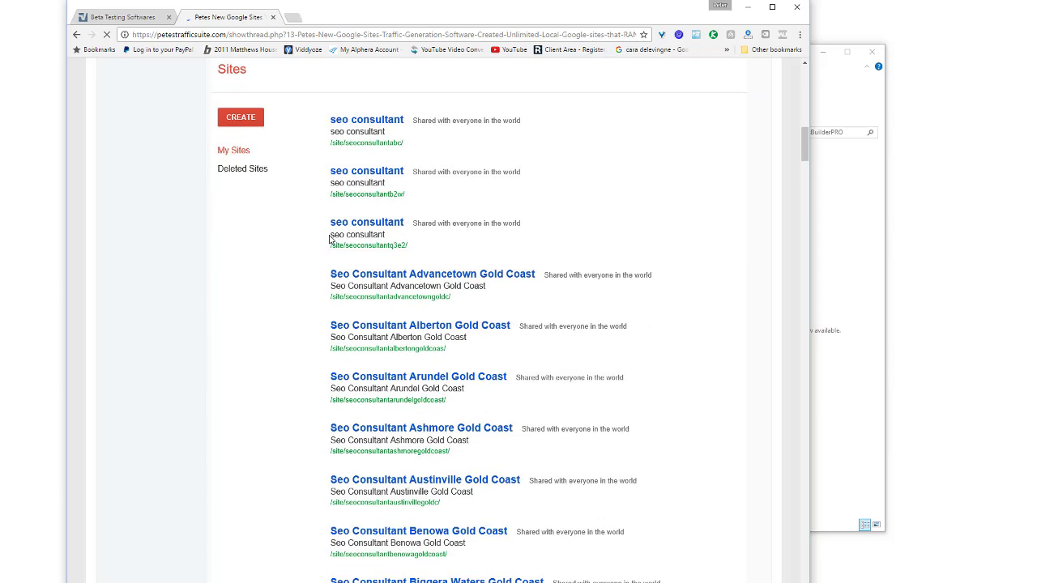
scroll(322, 231, down, 4)
scroll(284, 231, down, 1)
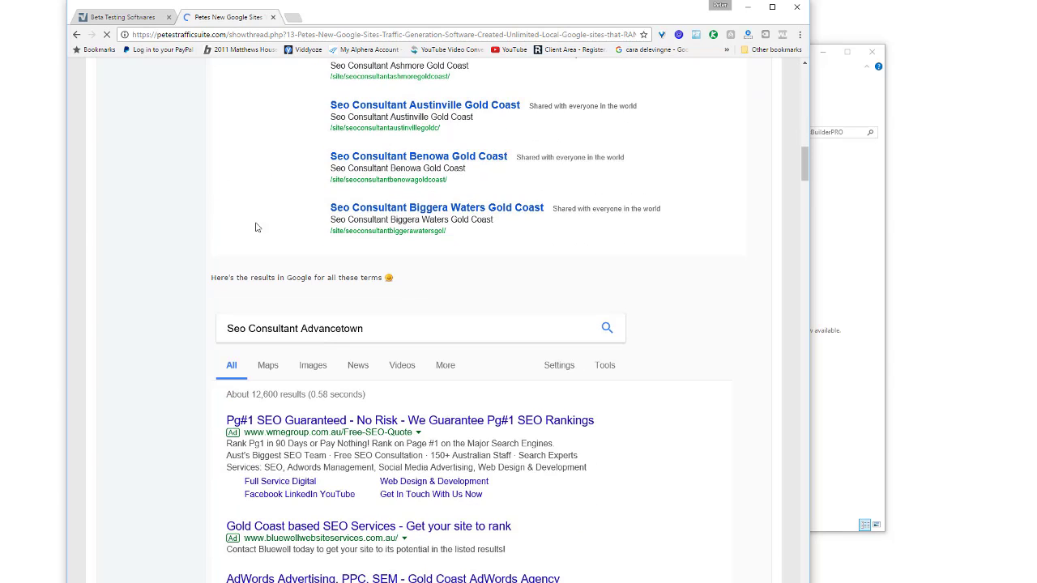
scroll(194, 238, down, 2)
scroll(195, 223, down, 2)
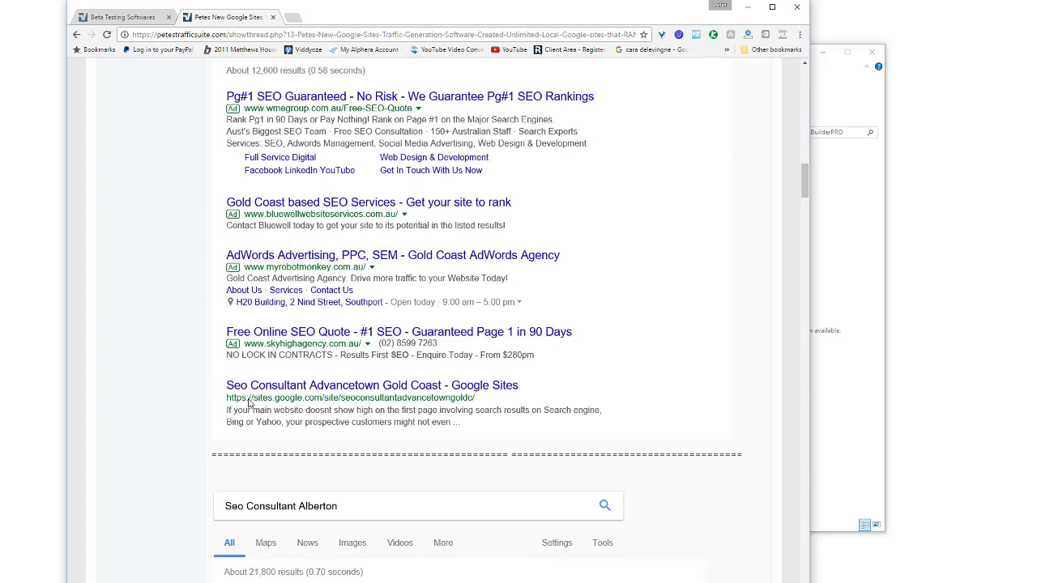
scroll(202, 386, down, 2)
scroll(199, 385, down, 8)
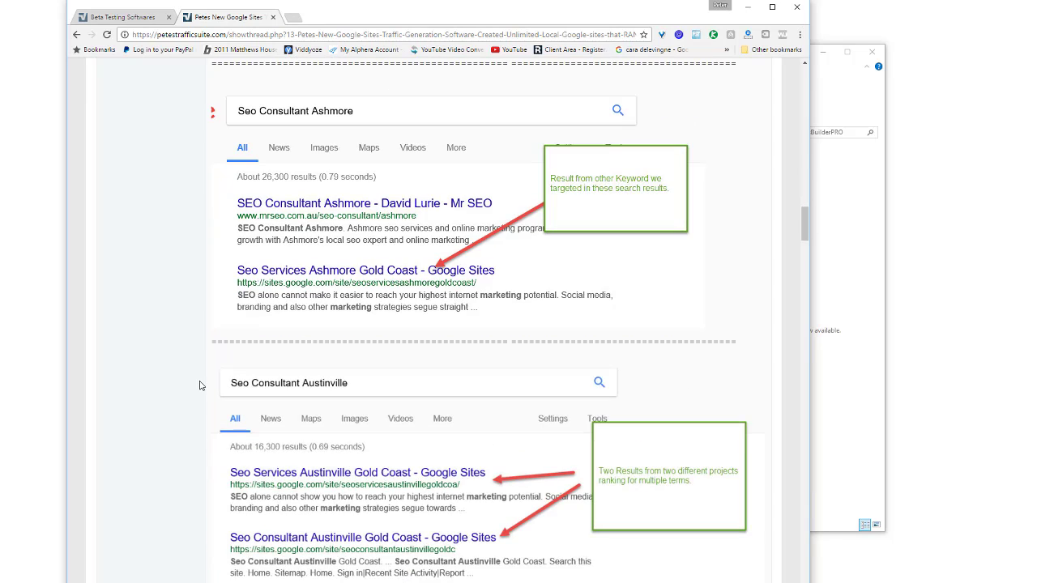
scroll(199, 386, down, 6)
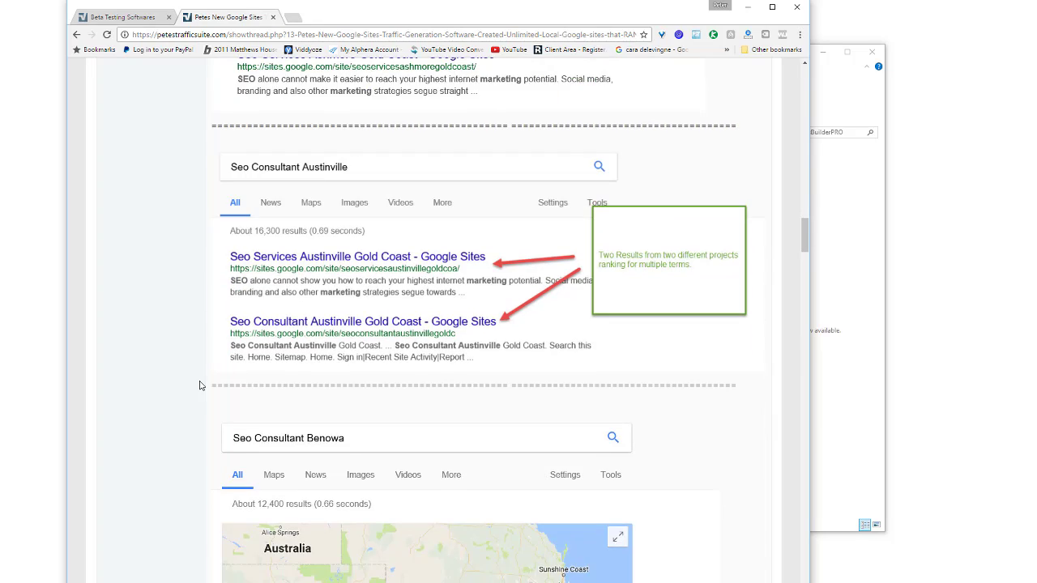
scroll(199, 385, down, 10)
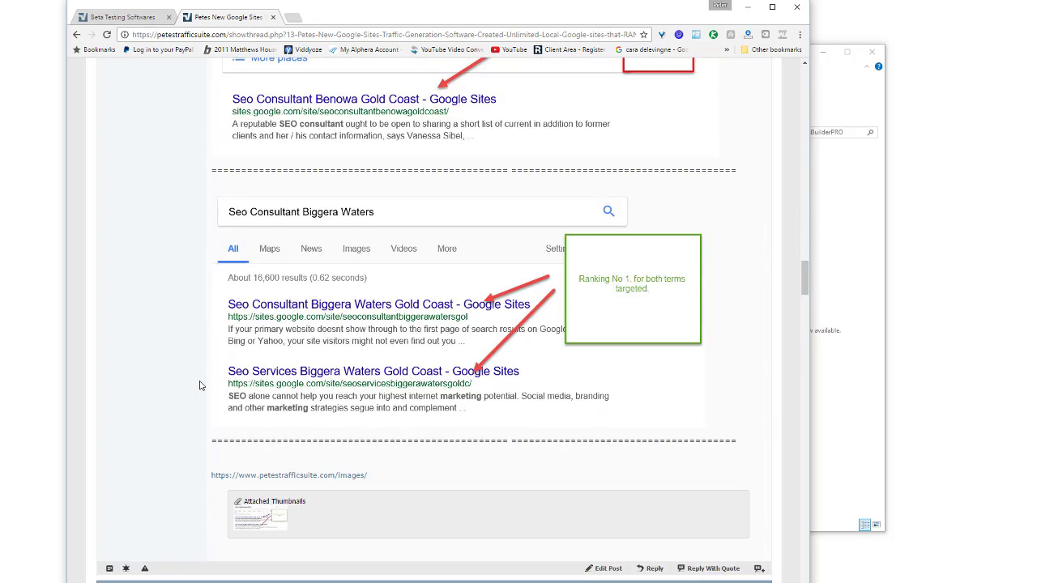
scroll(199, 386, down, 12)
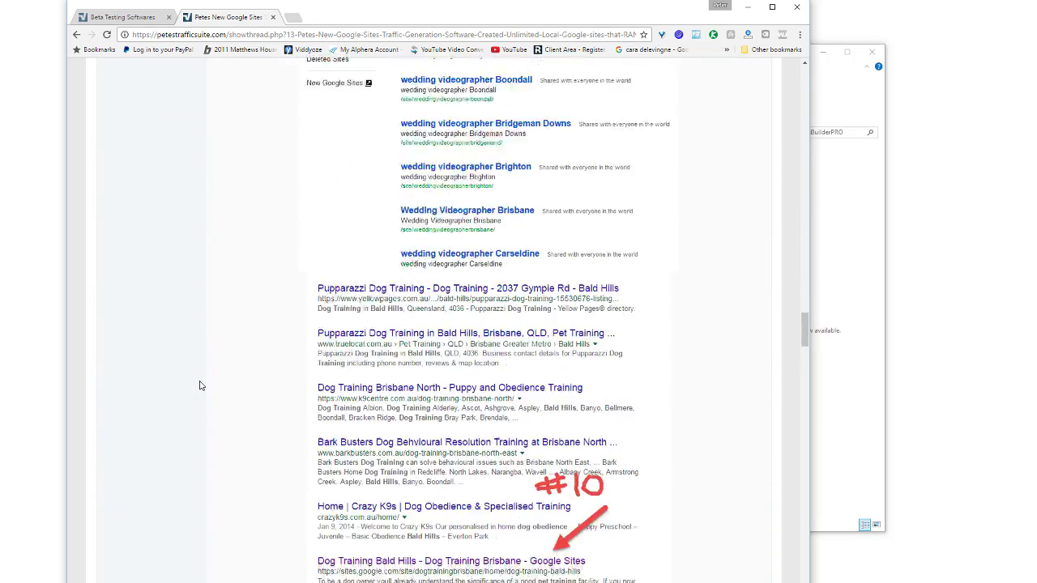
scroll(201, 385, down, 9)
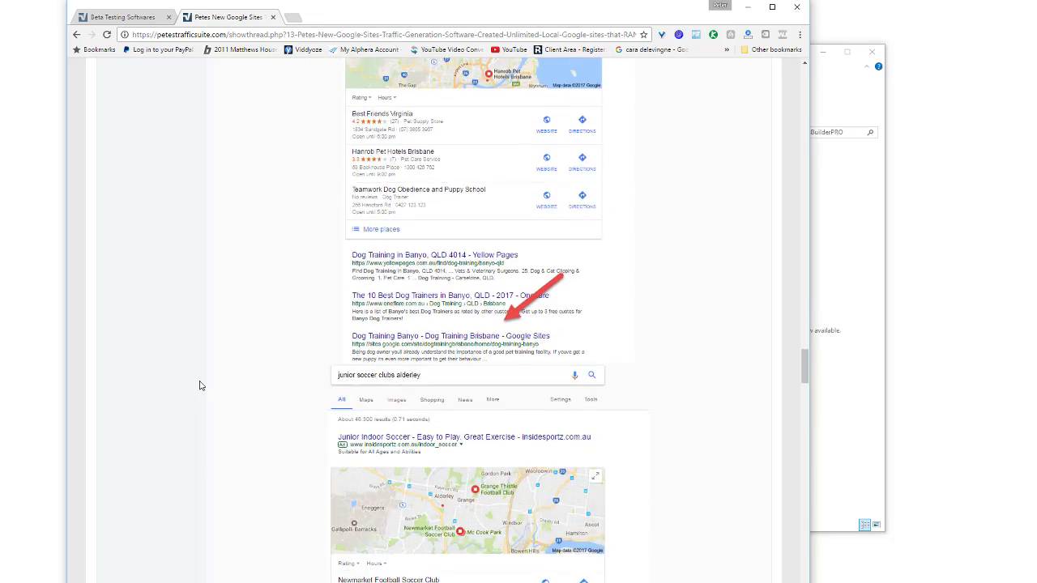
scroll(200, 385, down, 10)
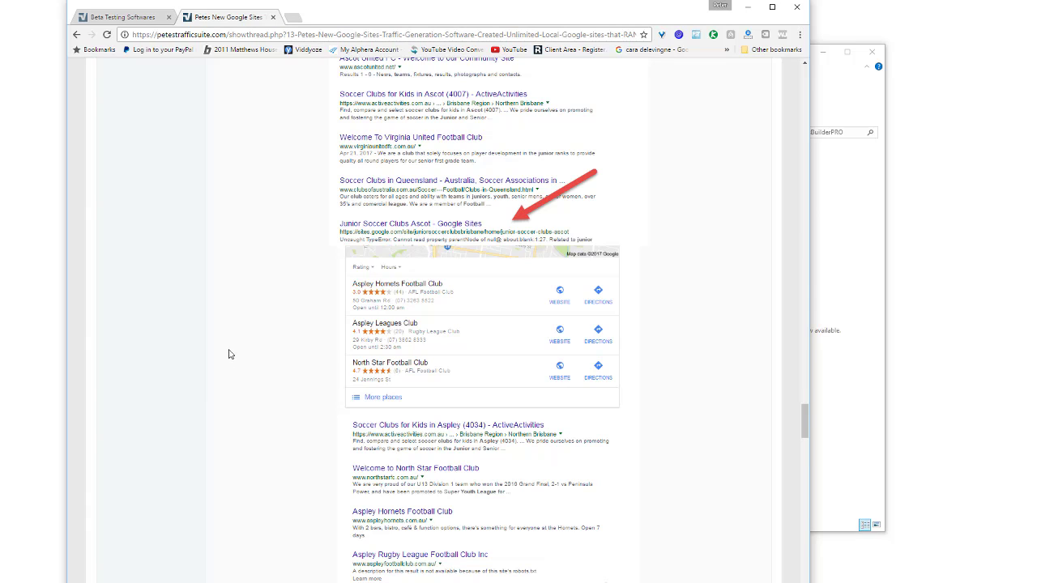
scroll(228, 353, down, 3)
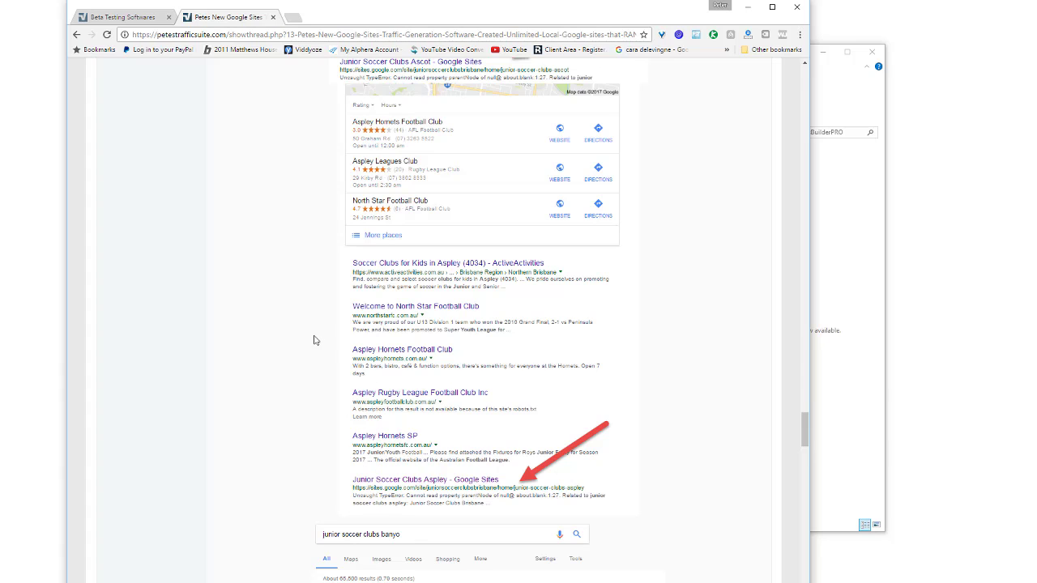
scroll(315, 340, down, 3)
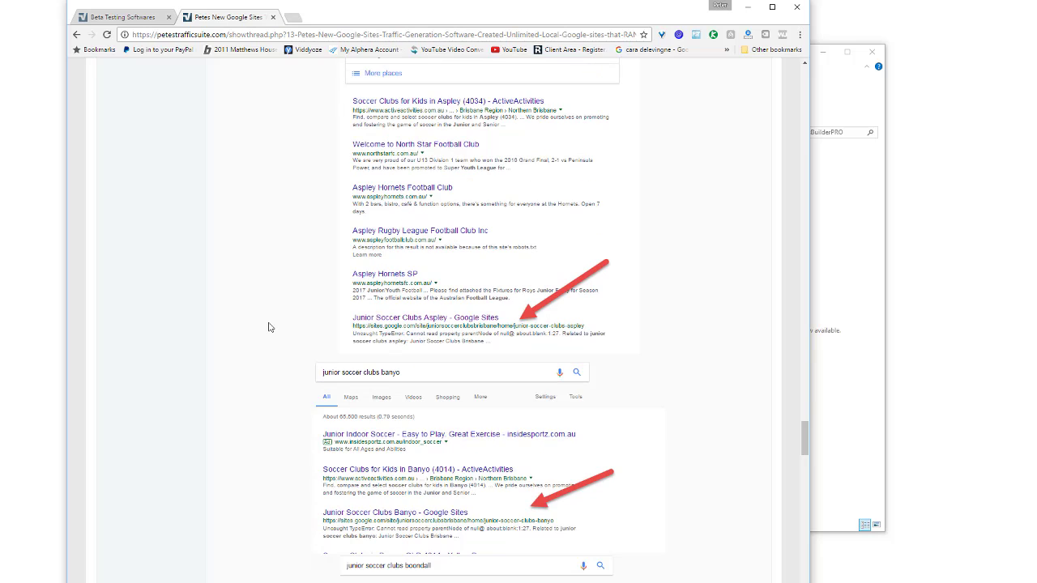
scroll(269, 327, down, 5)
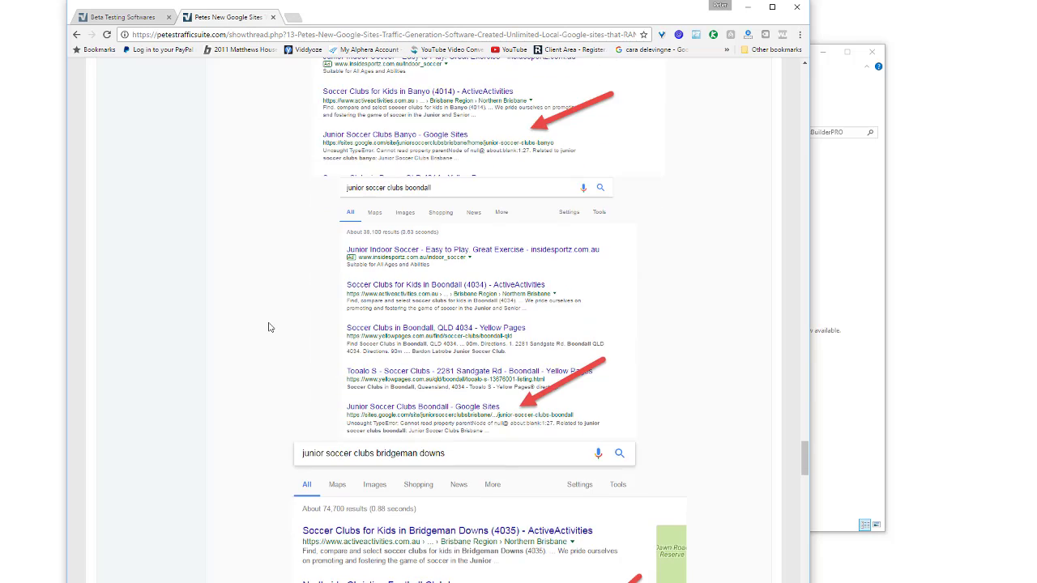
scroll(270, 327, down, 2)
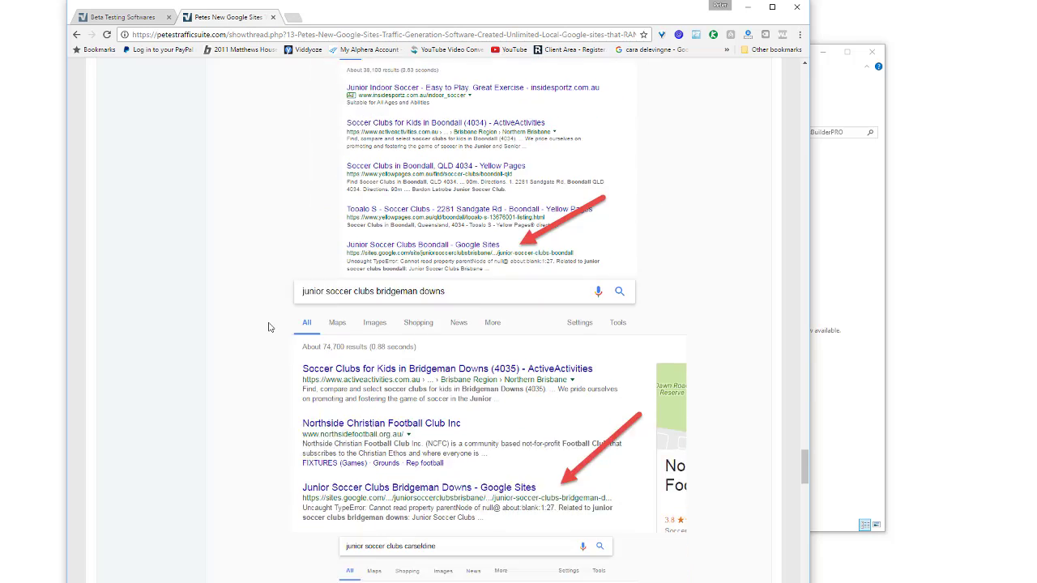
scroll(270, 327, down, 10)
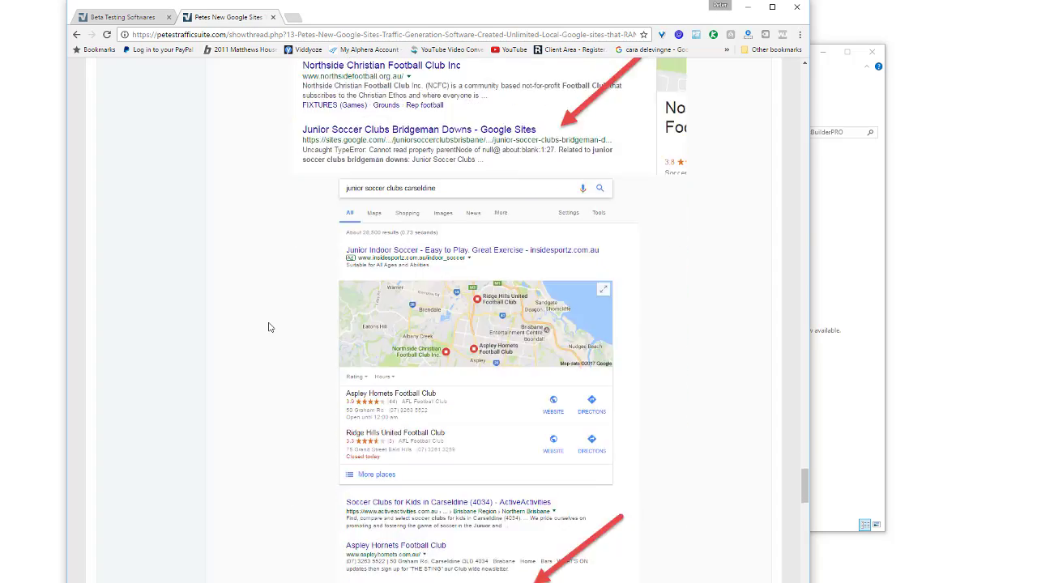
scroll(269, 327, down, 8)
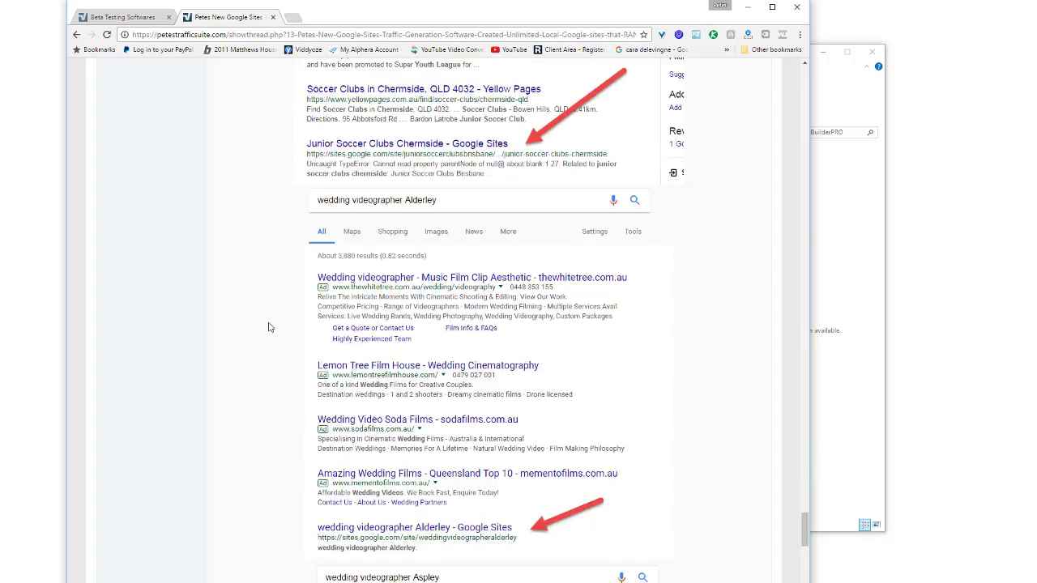
scroll(270, 327, down, 12)
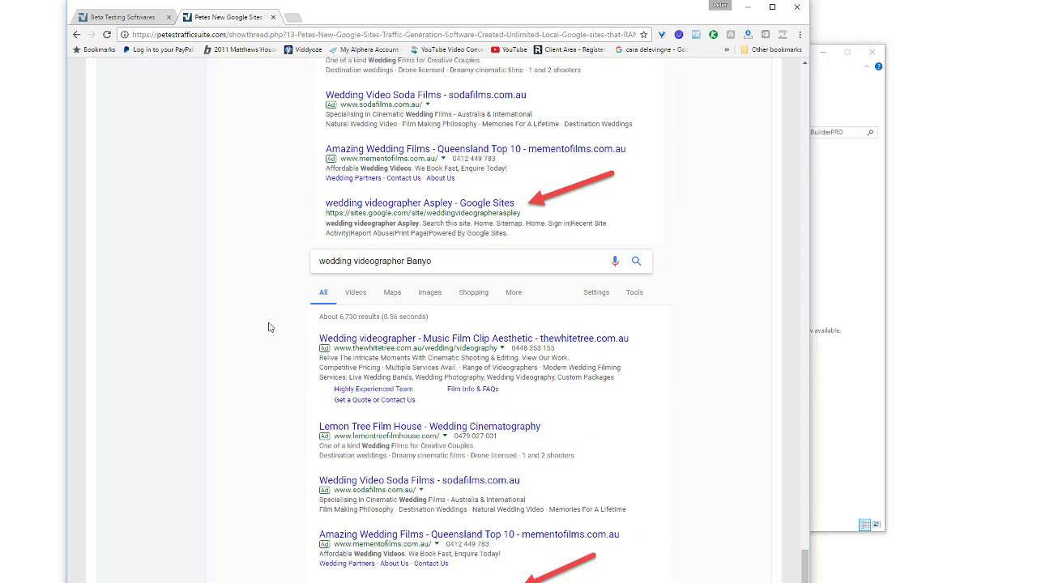
scroll(270, 327, down, 1)
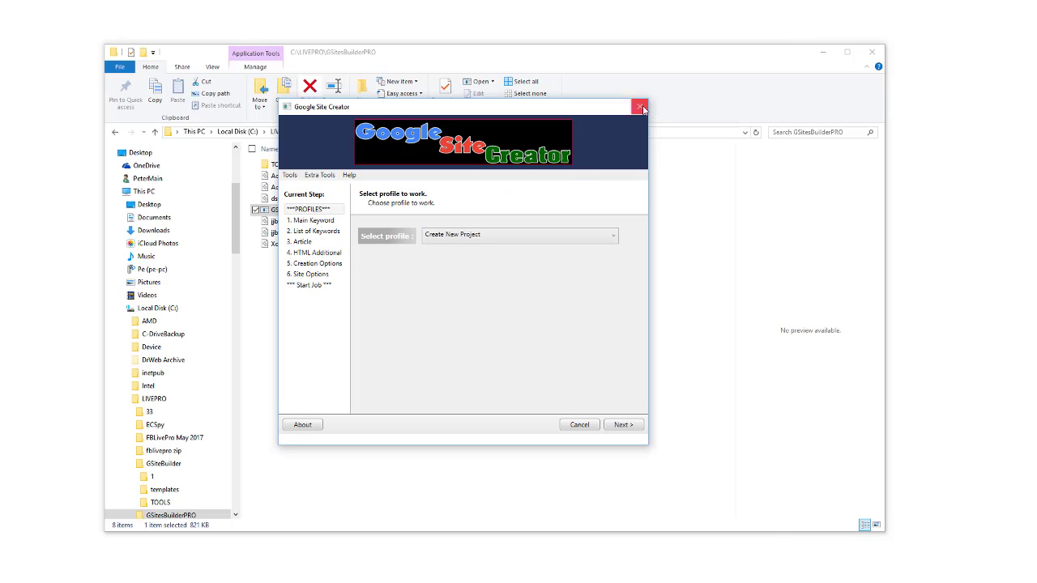
Close Google Site Creator, relaunch it from GSitesBuilder.exe, and nudge its window right.
click(637, 110)
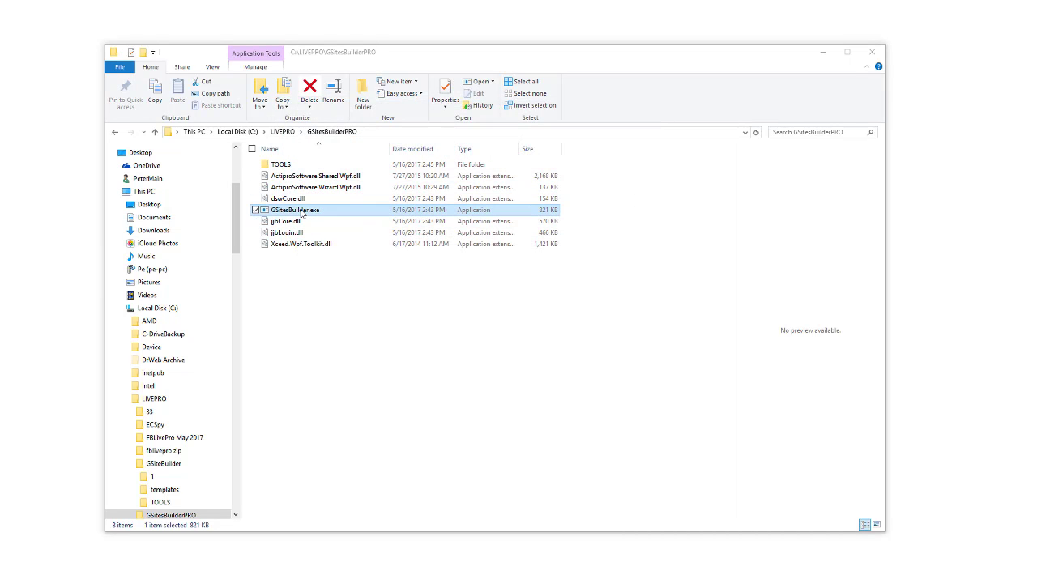
double_click(301, 211)
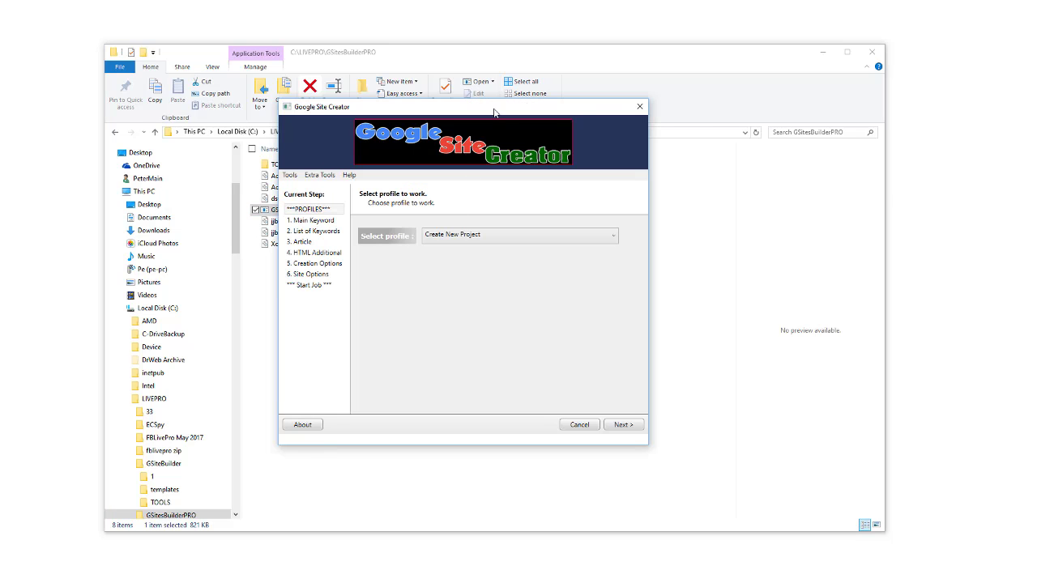
drag(494, 112, 546, 112)
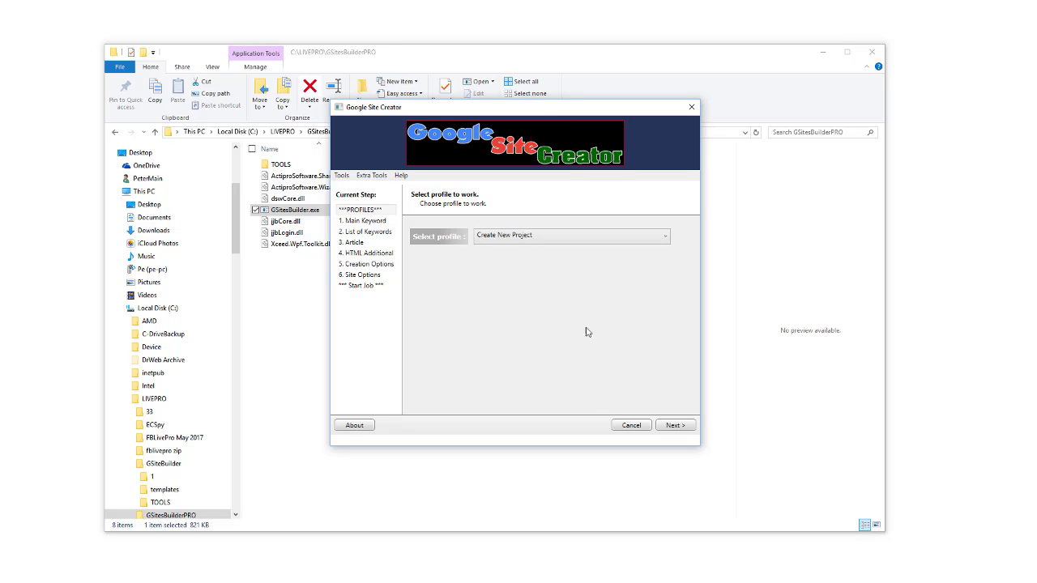
Enter 'pete beta test site' as the main keyword and permalink, then advance to List of Keywords.
click(674, 426)
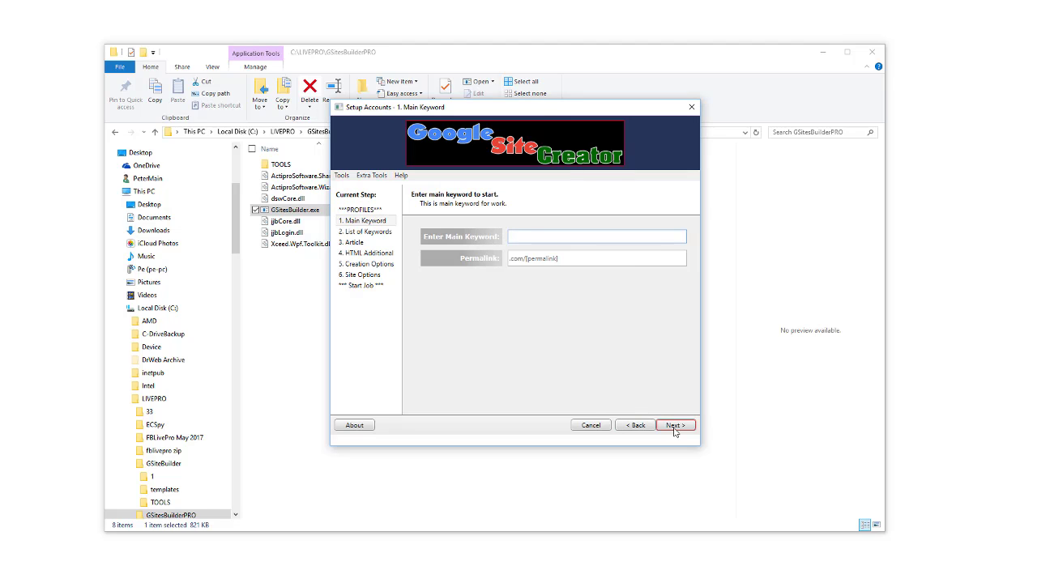
text(petes beta test)
key(ctrl+a)
key(BackSpace)
click(531, 261)
text(pete beta test site)
click(521, 259)
click(674, 425)
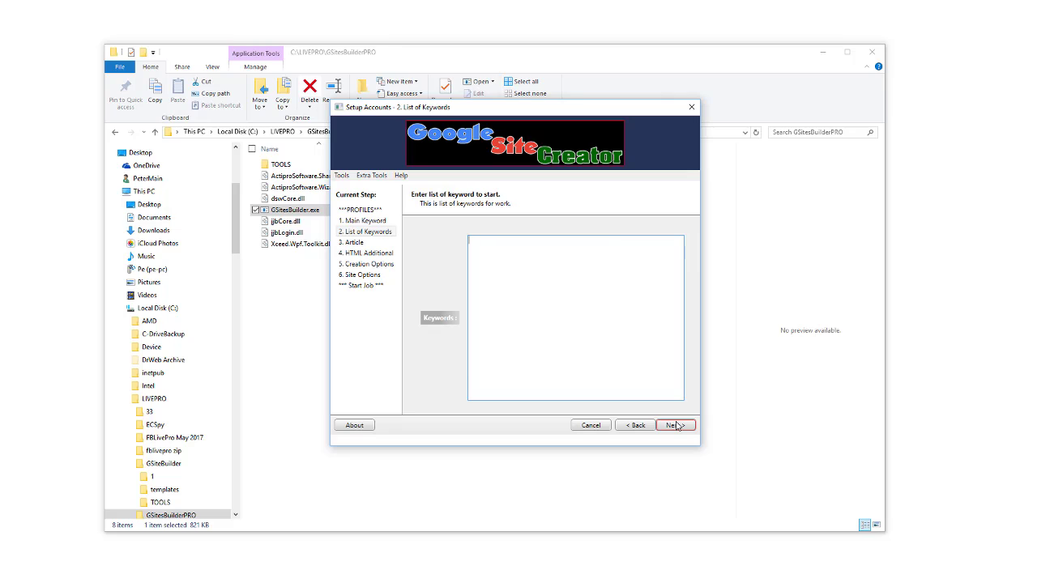
Enter 'petes beta test' in the Keywords box and select that text.
text(petes beta test)
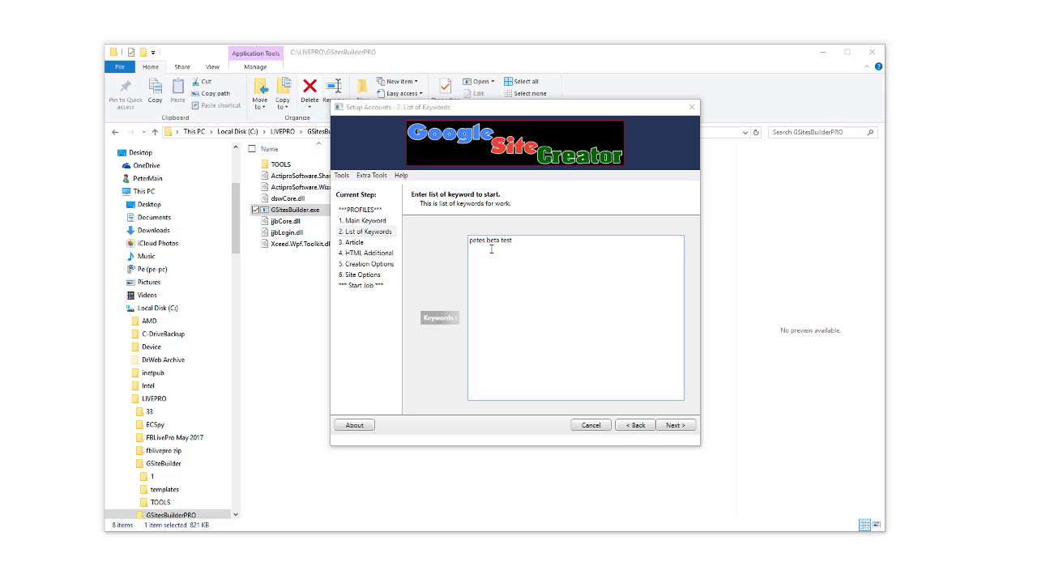
drag(470, 240, 528, 242)
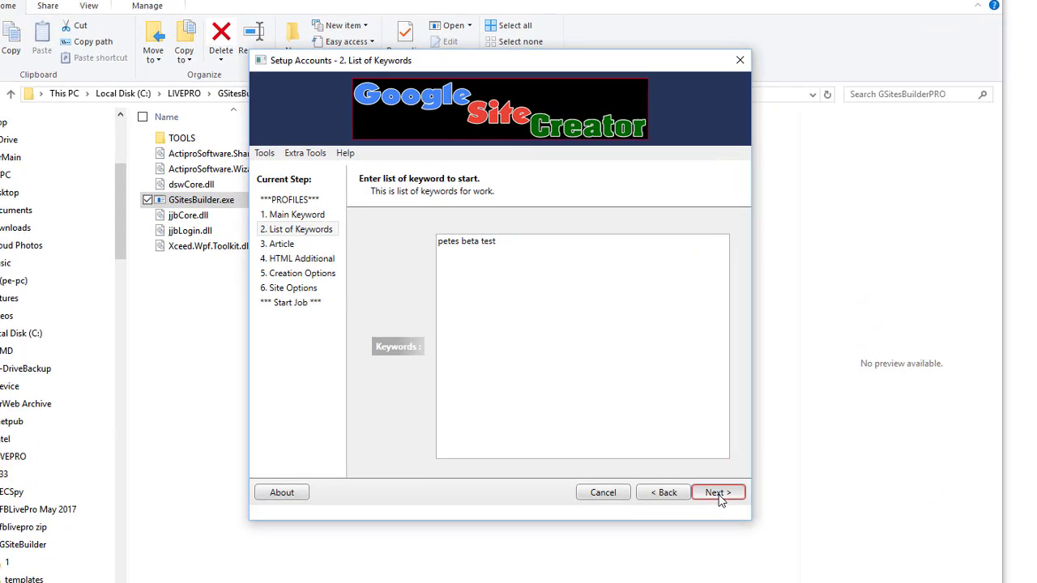
click(675, 426)
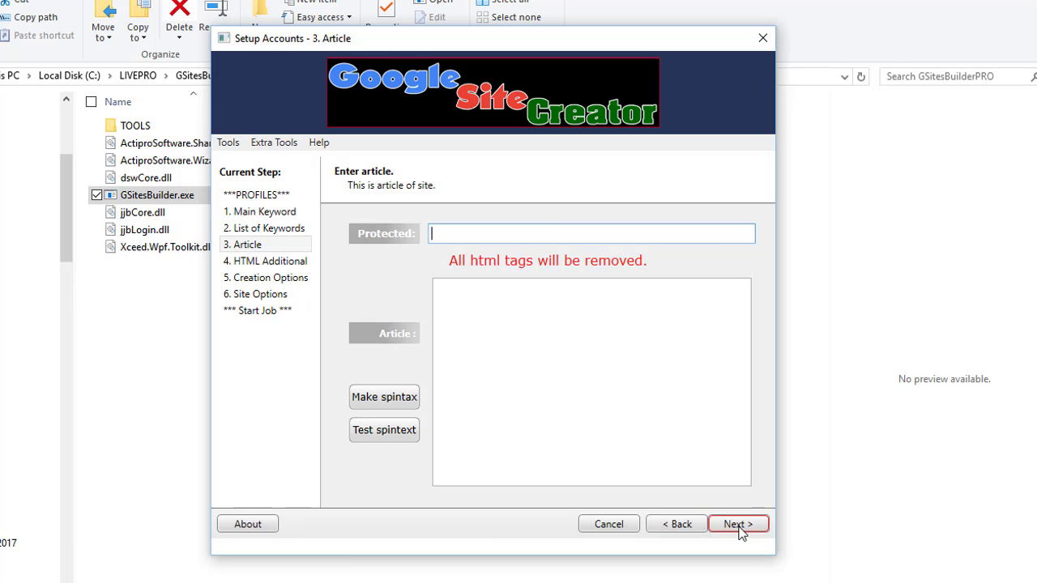
click(446, 351)
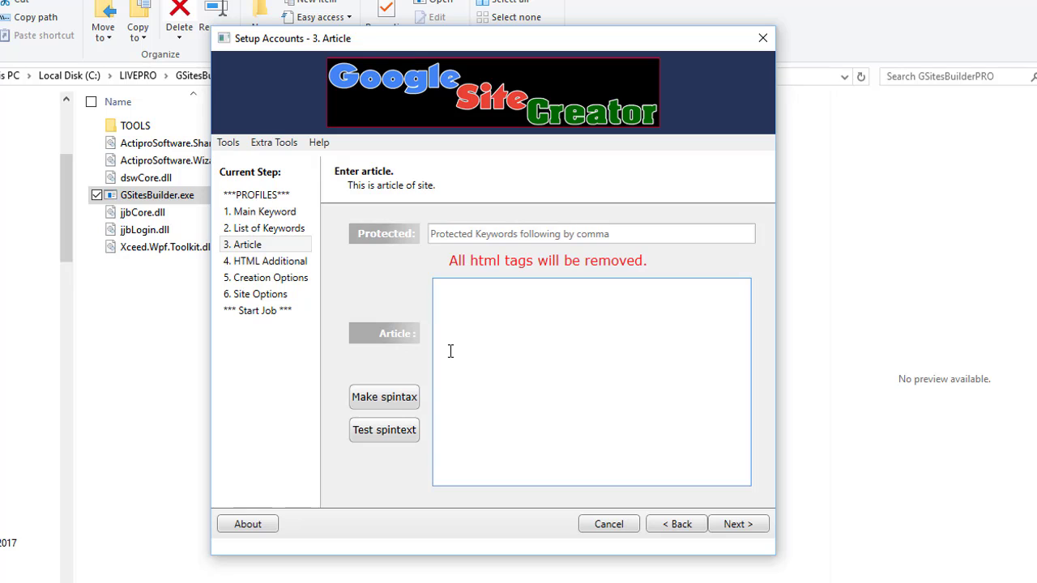
click(557, 564)
click(535, 443)
Copy the blog post text in Chrome, from 'We all know' through 'reported'.
key(alt+Tab)
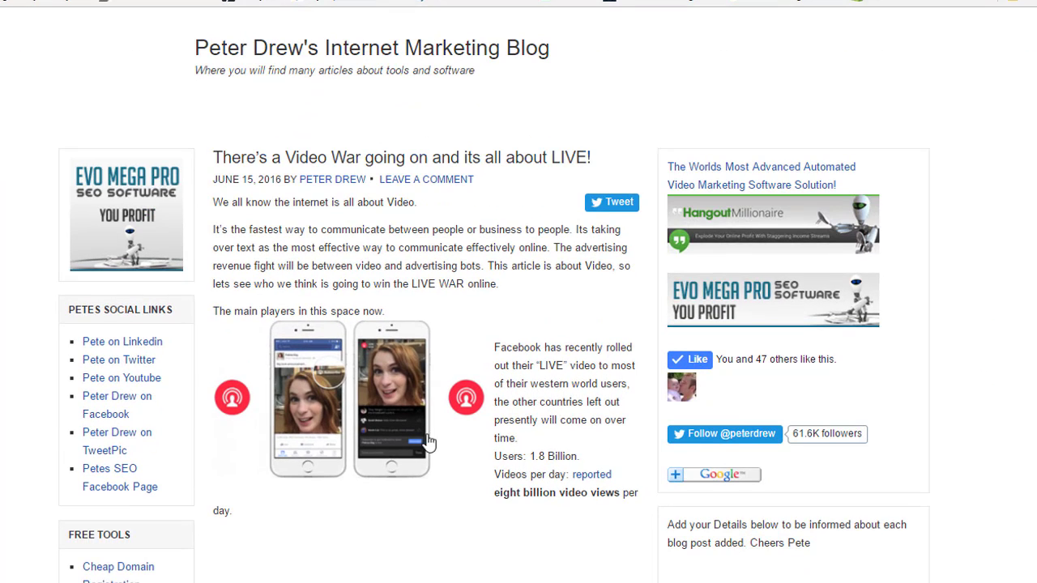
drag(614, 476, 222, 216)
double_click(222, 216)
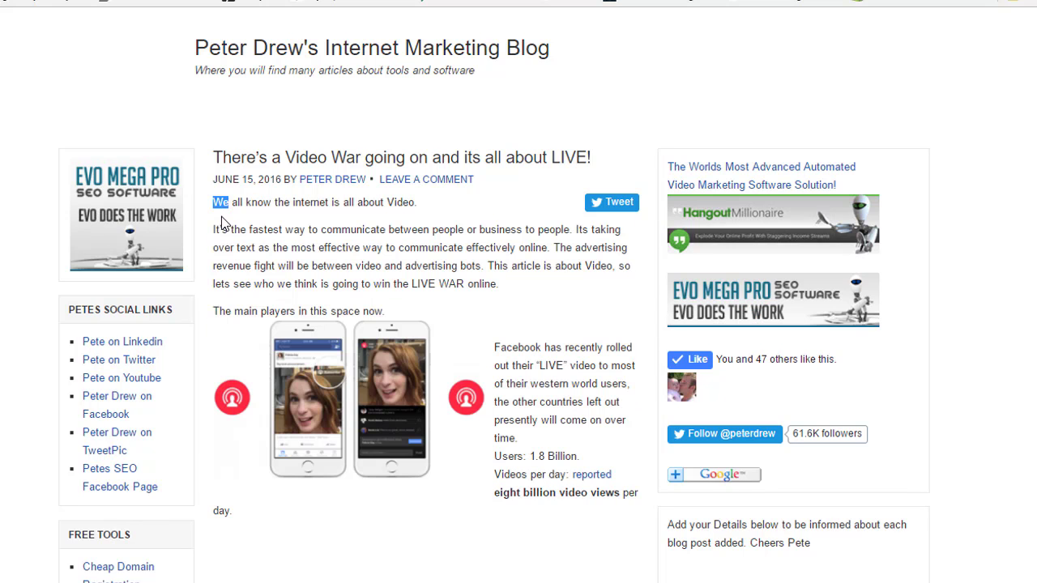
click(214, 203)
drag(215, 203, 620, 476)
right_click(486, 262)
click(519, 274)
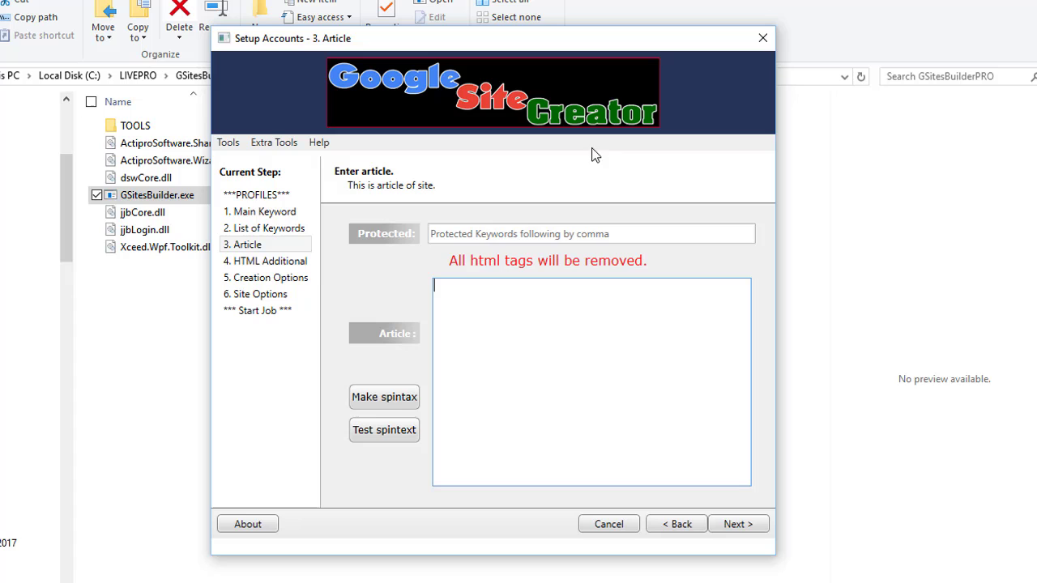
Paste the blog text into the Article box, protect 'seo', and convert it to spintax.
click(512, 359)
key(ctrl+v)
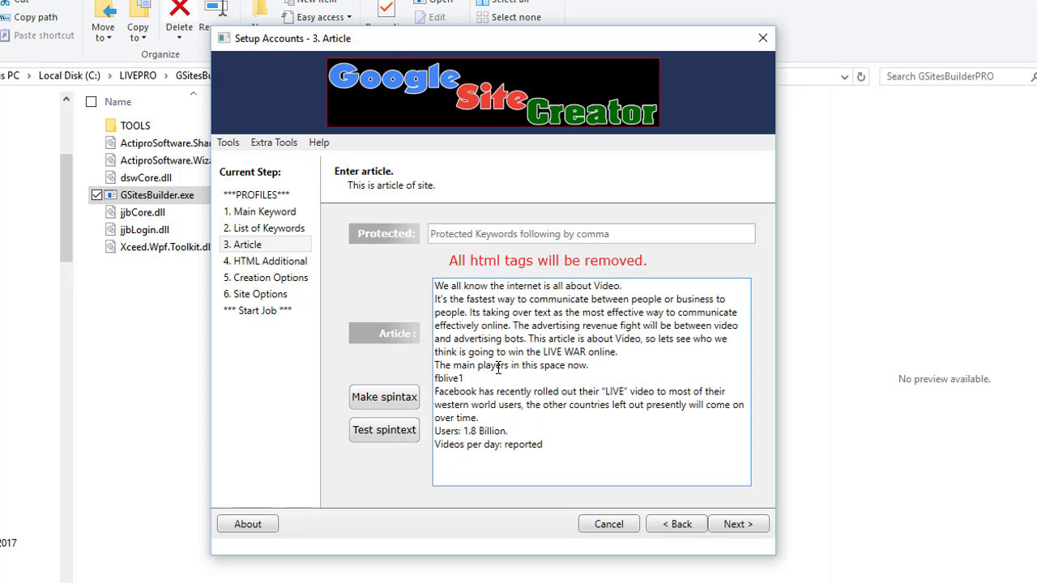
click(634, 235)
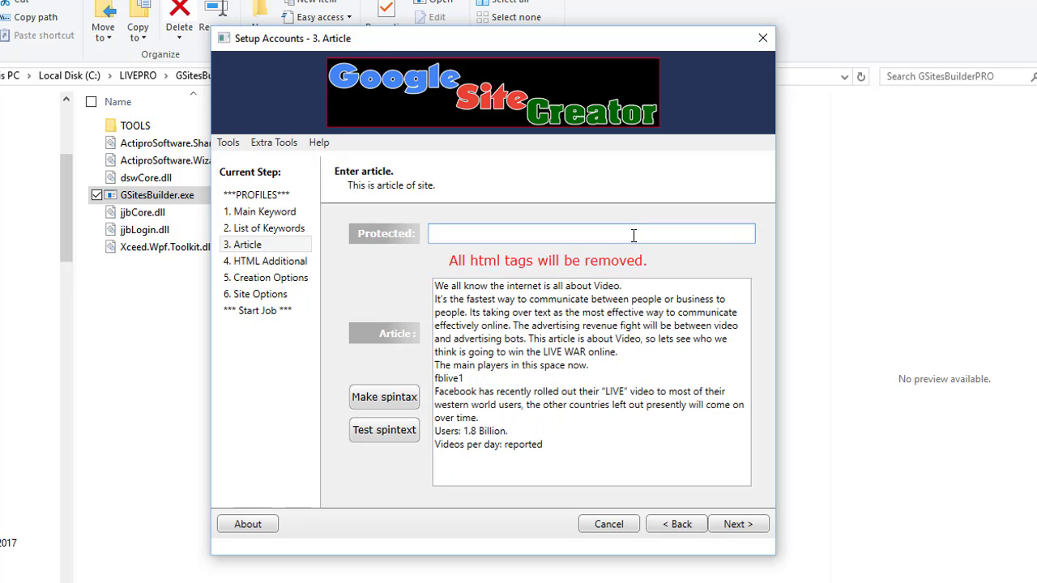
text(seo,)
click(509, 351)
click(387, 404)
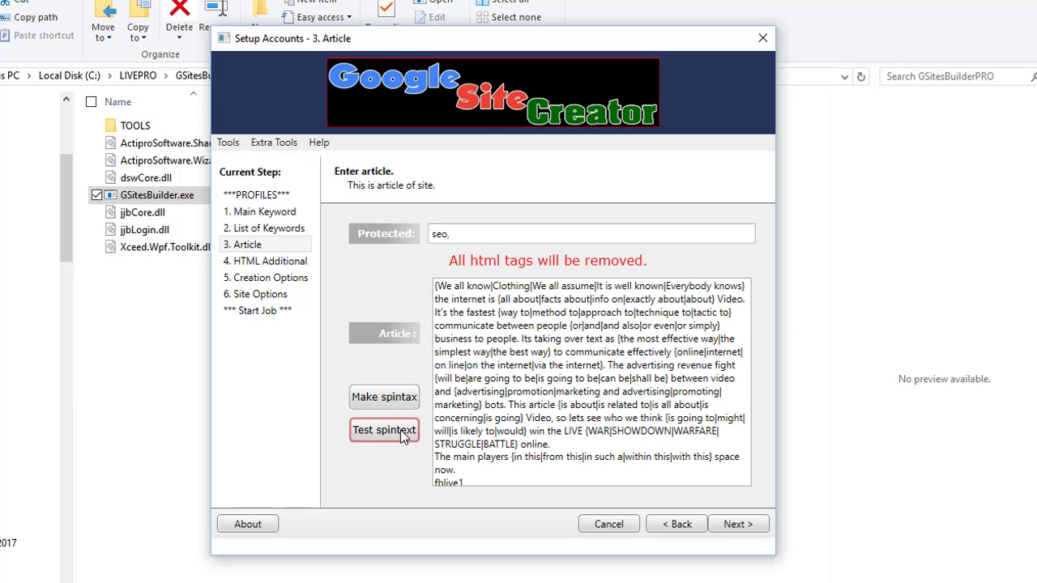
click(400, 429)
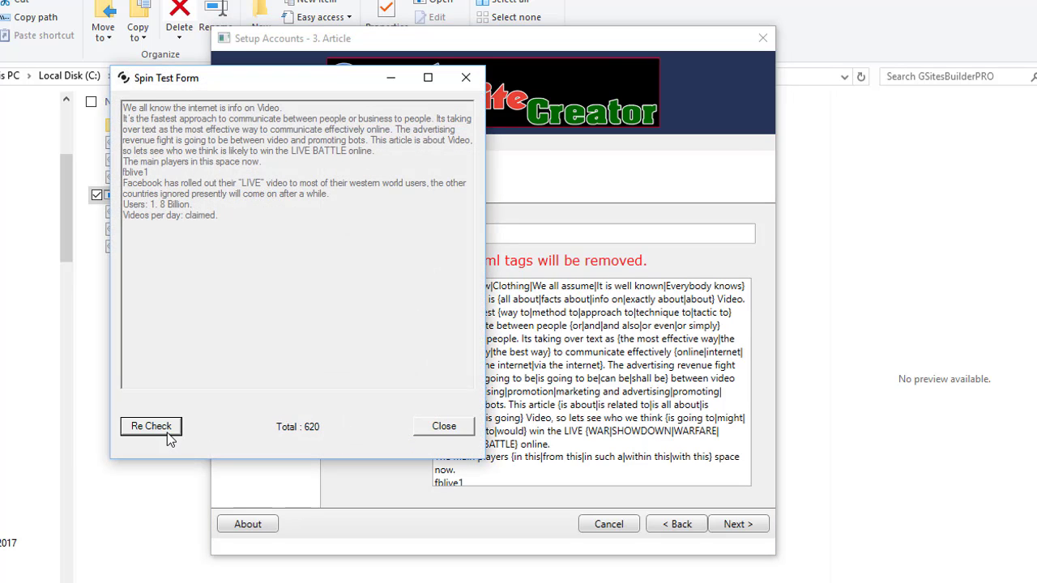
click(170, 430)
click(170, 430)
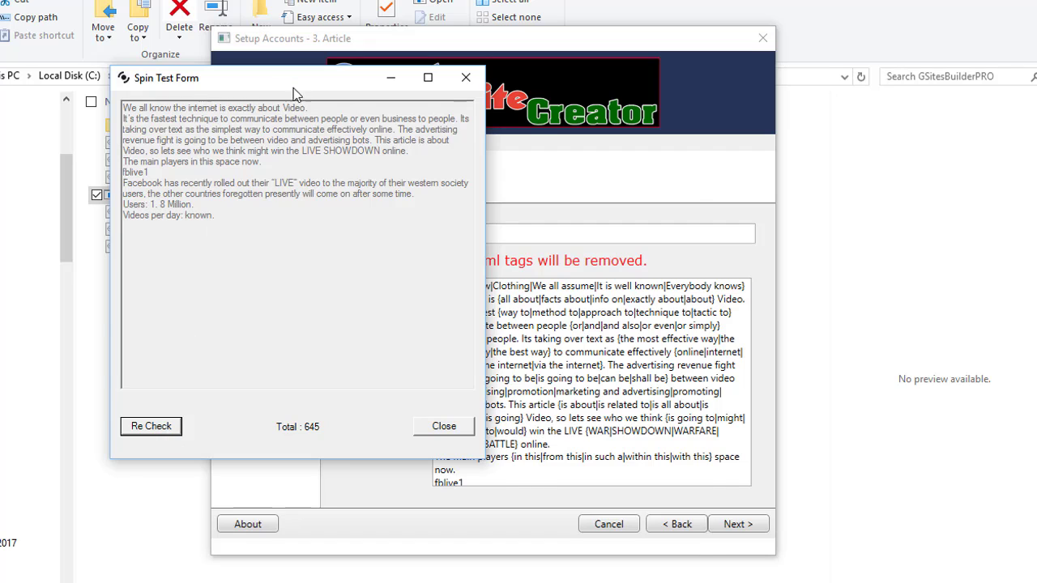
drag(247, 77, 457, 166)
click(360, 523)
click(362, 523)
click(363, 520)
click(363, 521)
click(363, 520)
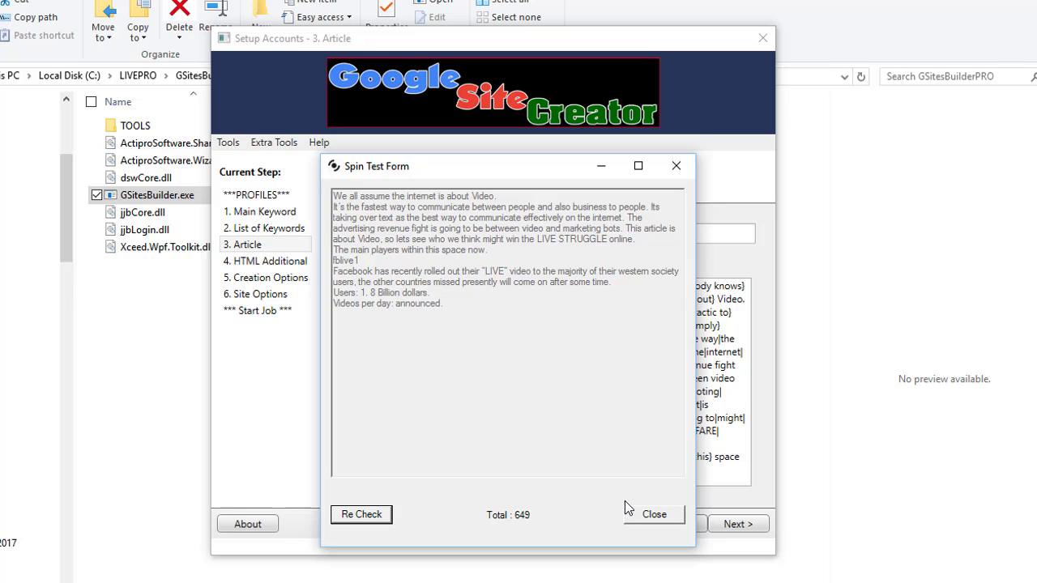
click(653, 516)
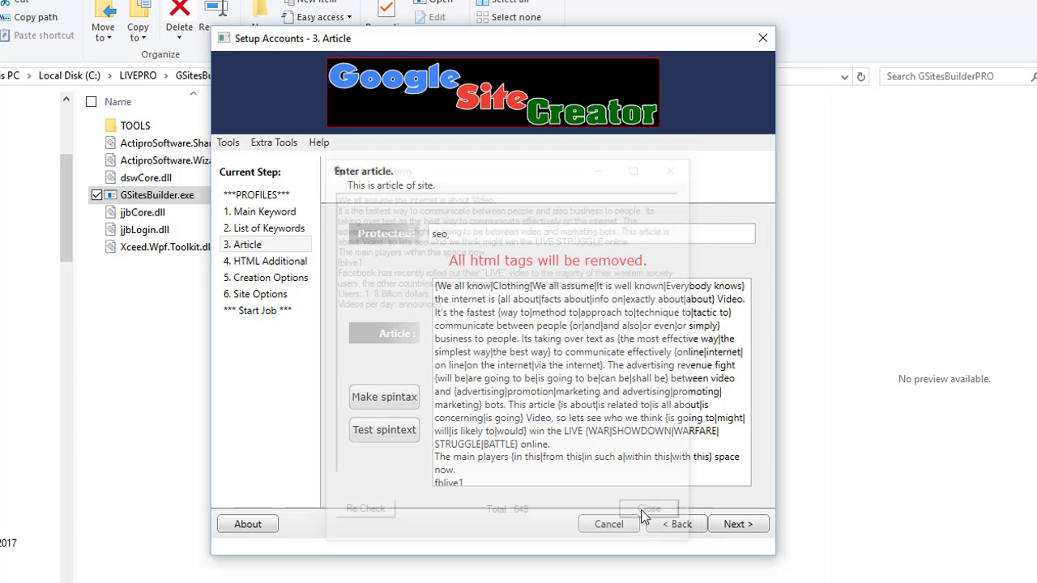
Advance to 4. HTML Additional and place the caret in its empty HTML box.
click(742, 528)
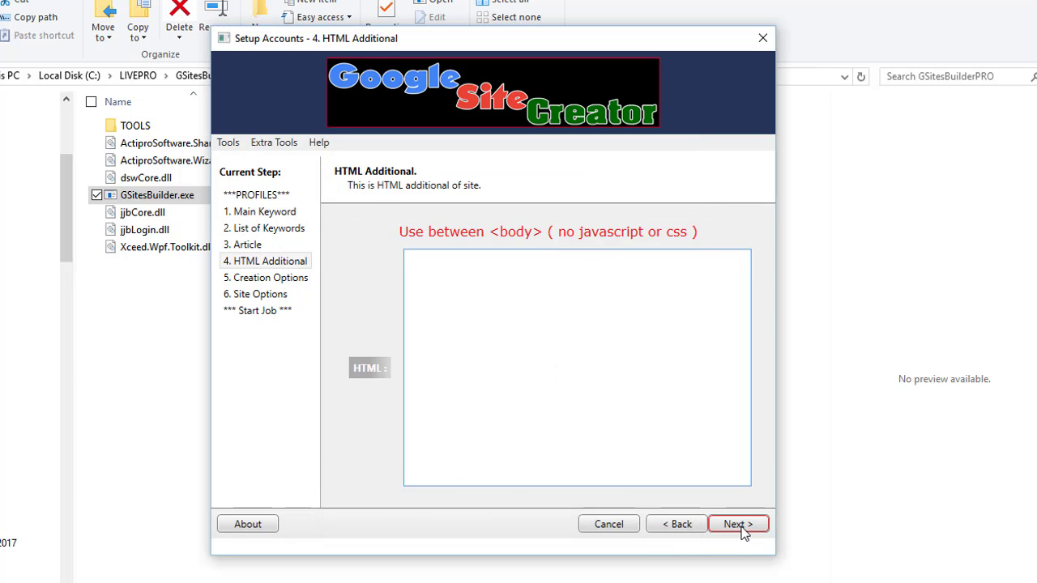
click(513, 360)
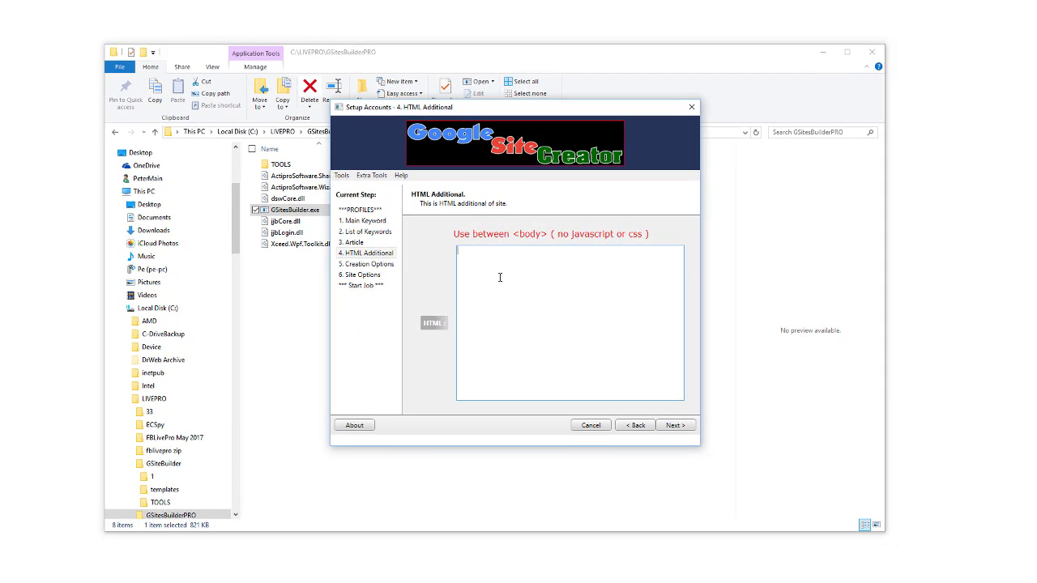
Type 'this ie petes site' on the Dreamweaver page and select it.
key(alt+Tab)
click(236, 482)
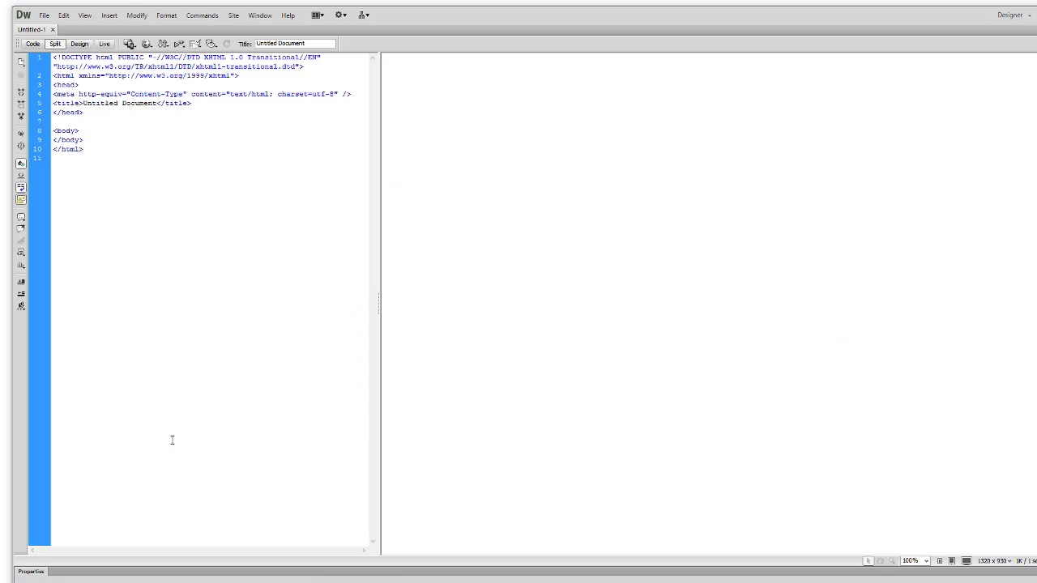
click(632, 328)
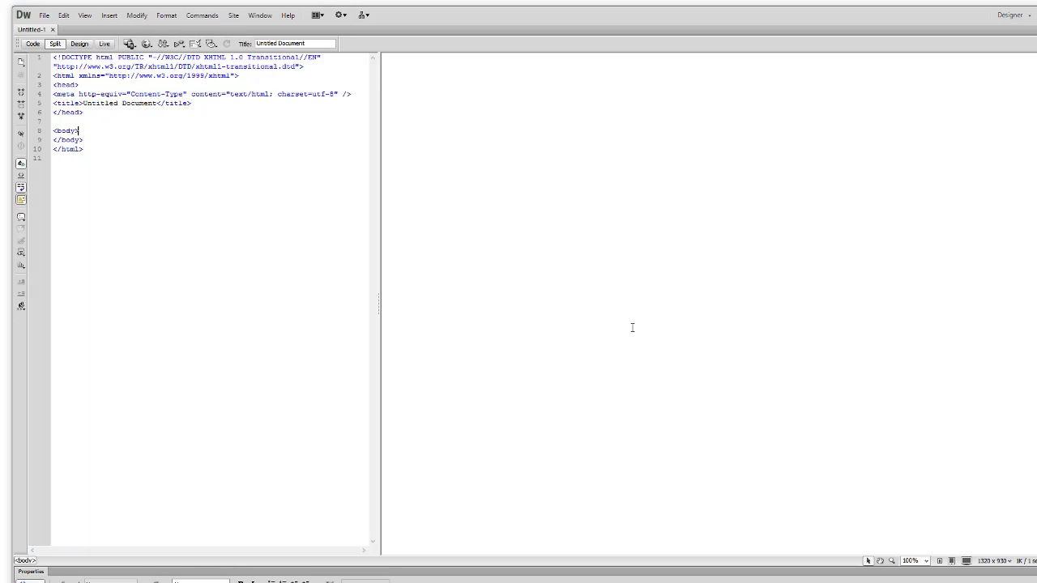
text(this ie)
text( petes site)
key(ctrl+a)
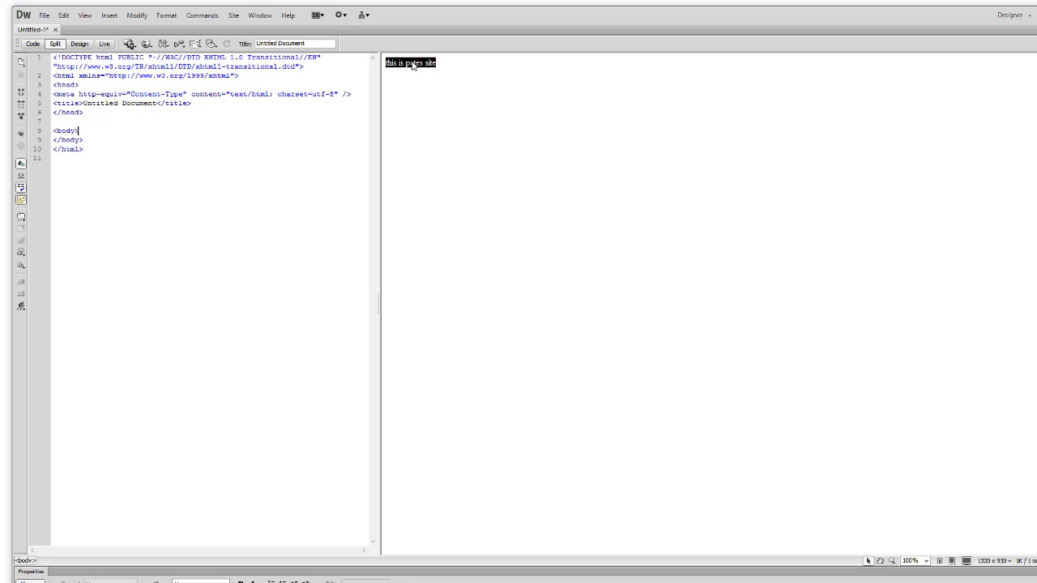
right_click(414, 63)
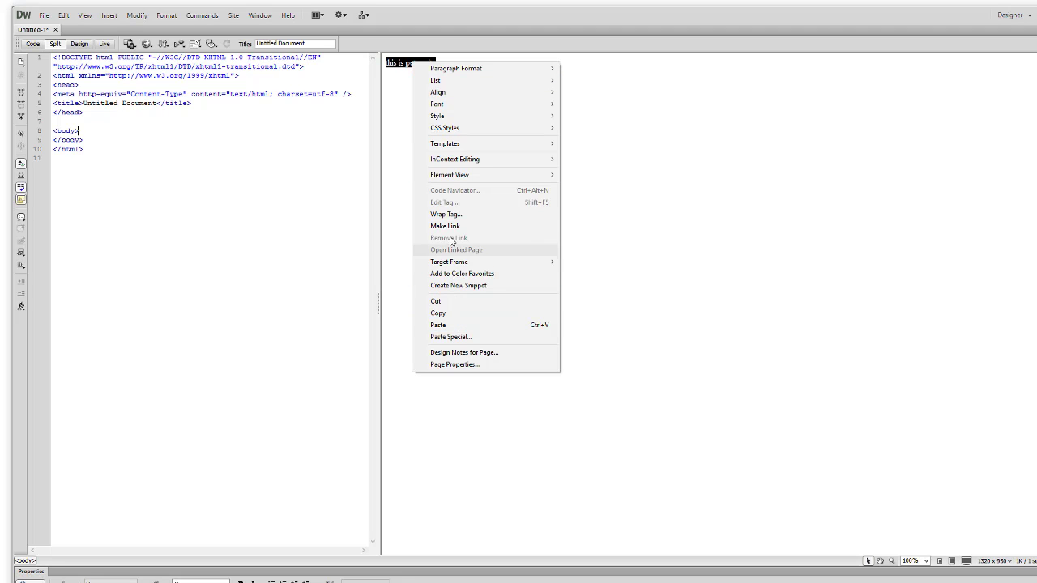
click(450, 226)
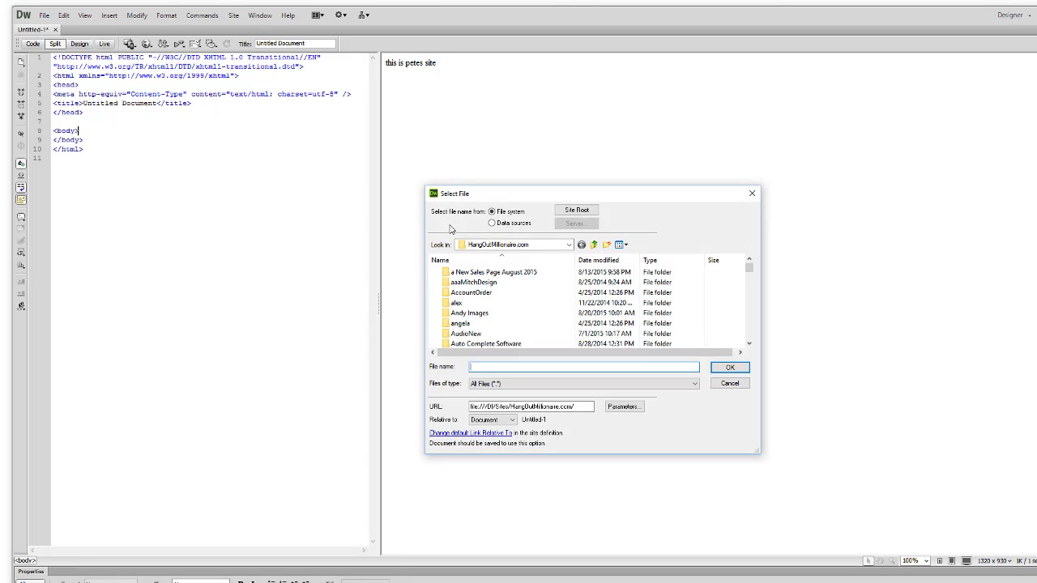
drag(574, 406, 434, 407)
text(http://www.peter)
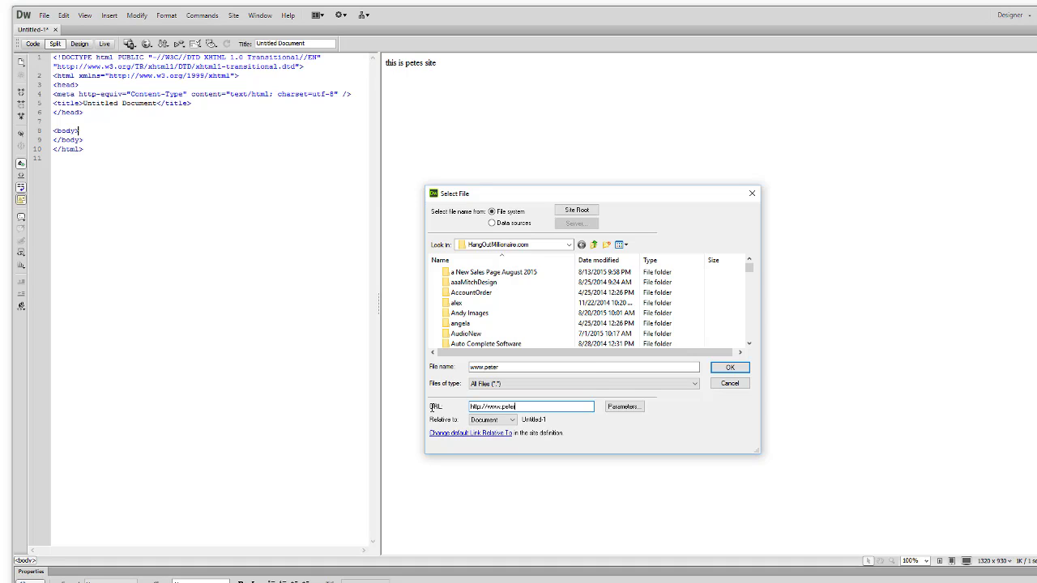
text(drew.net)
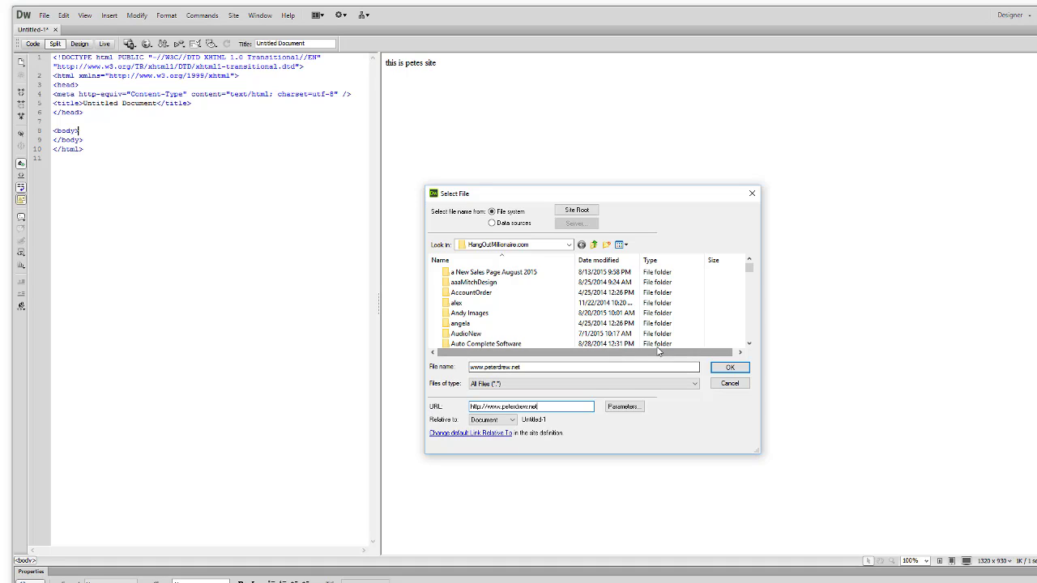
click(730, 367)
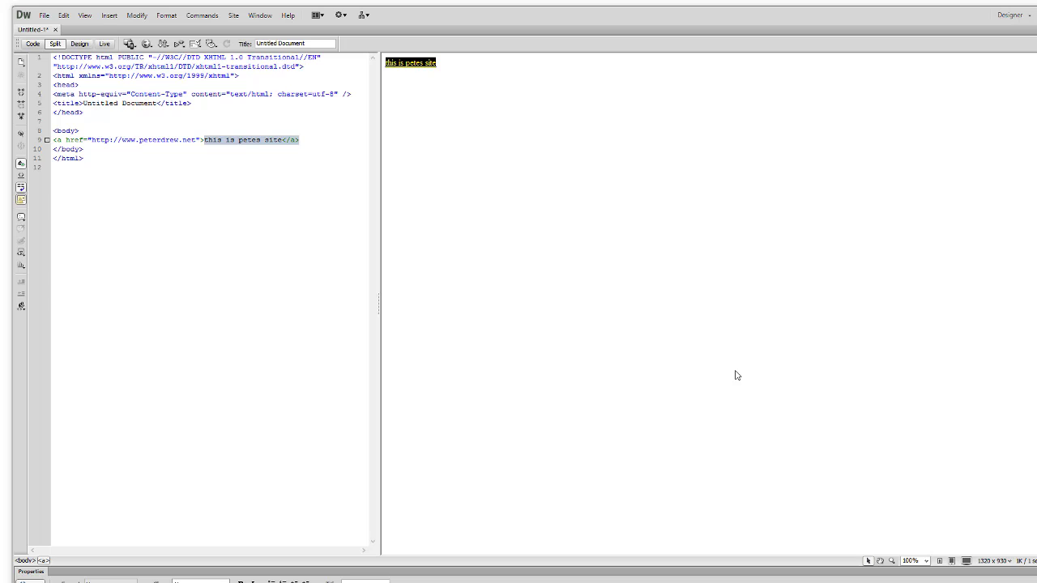
Select the full <a> link code on line 9 in Code view.
click(174, 178)
click(97, 140)
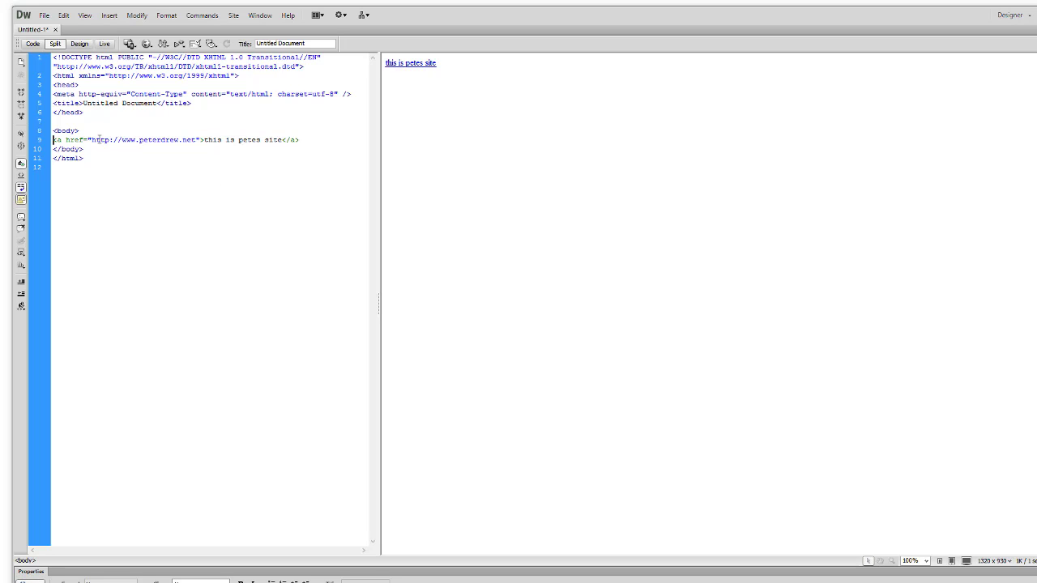
triple_click(99, 139)
key(ctrl+c)
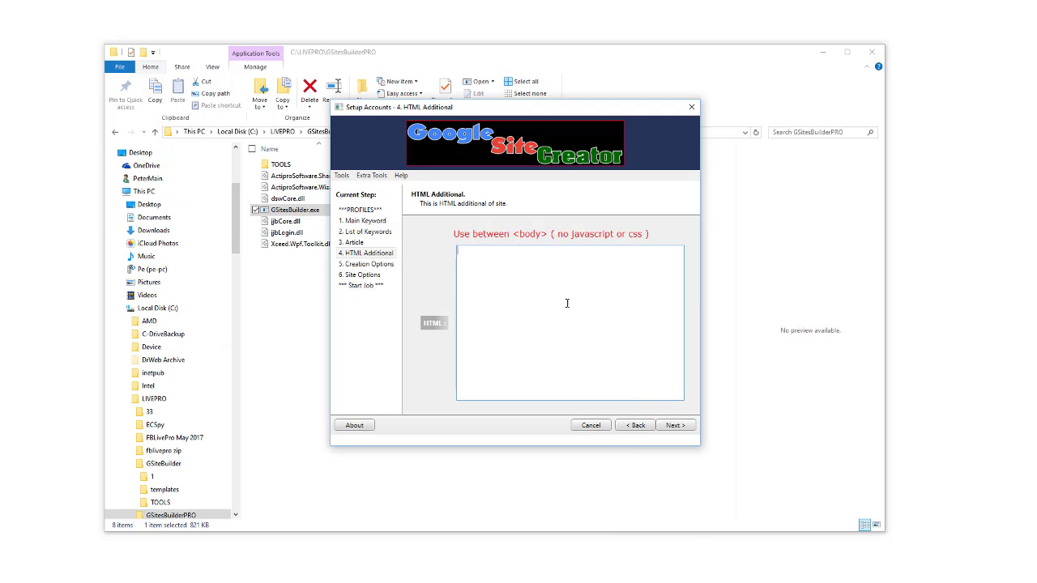
Paste the peterdrew.net link code into the HTML box and advance to Creation Options.
click(556, 310)
key(ctrl+v)
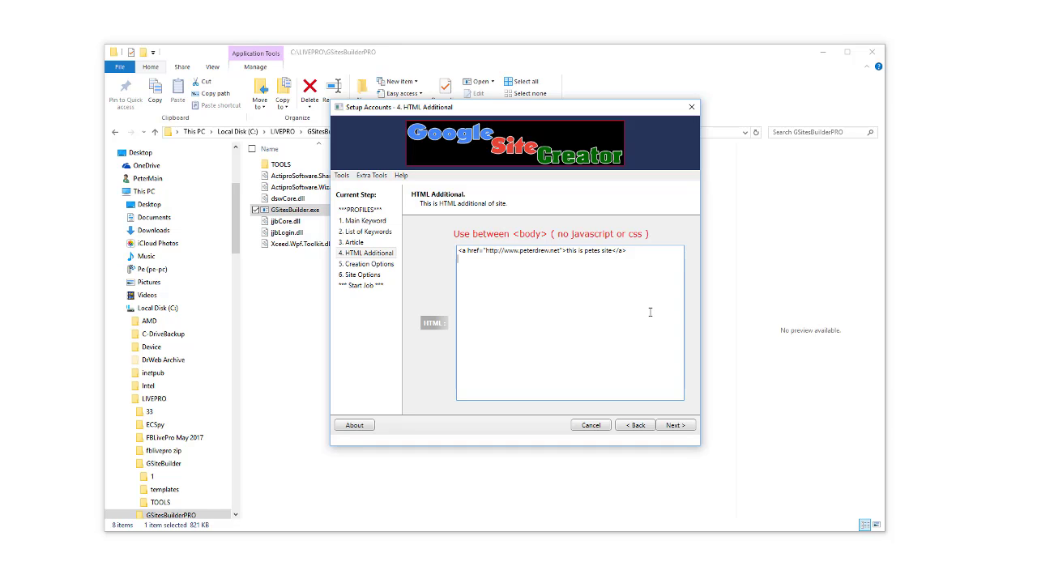
click(673, 425)
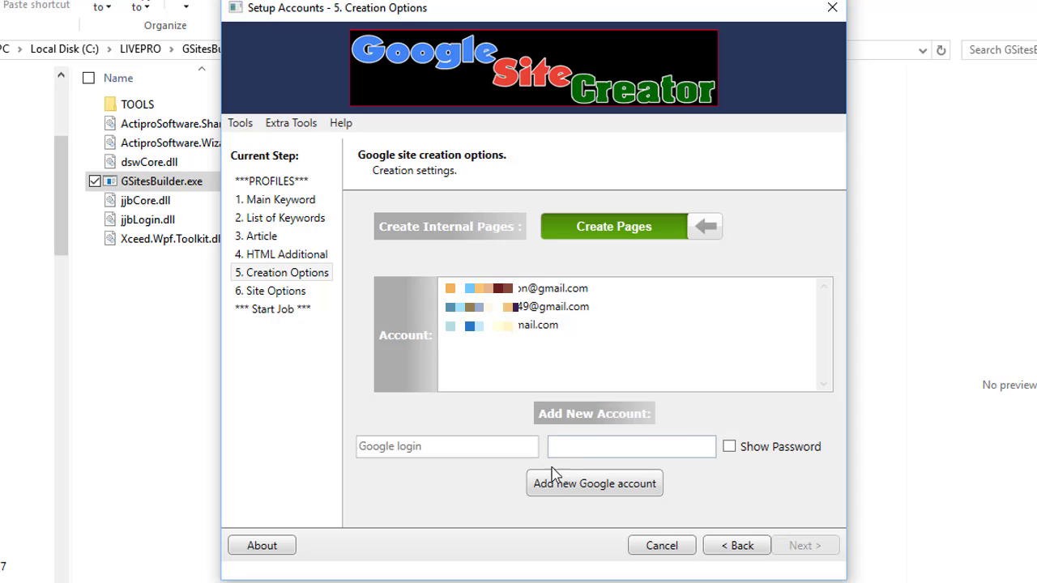
Leave the mode on Create Pages, pick the third Google account, and advance to Site Options.
click(460, 451)
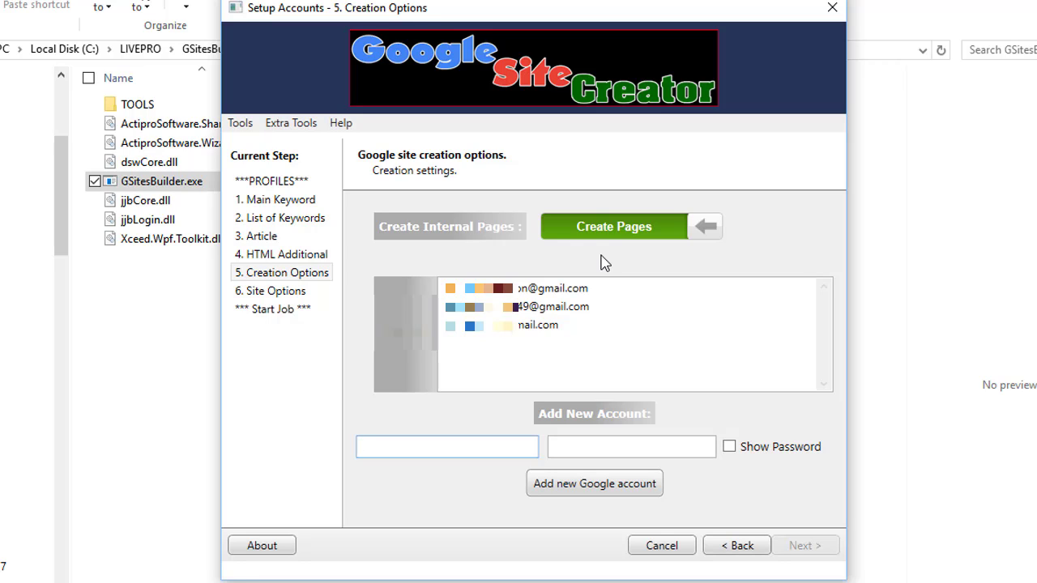
click(614, 237)
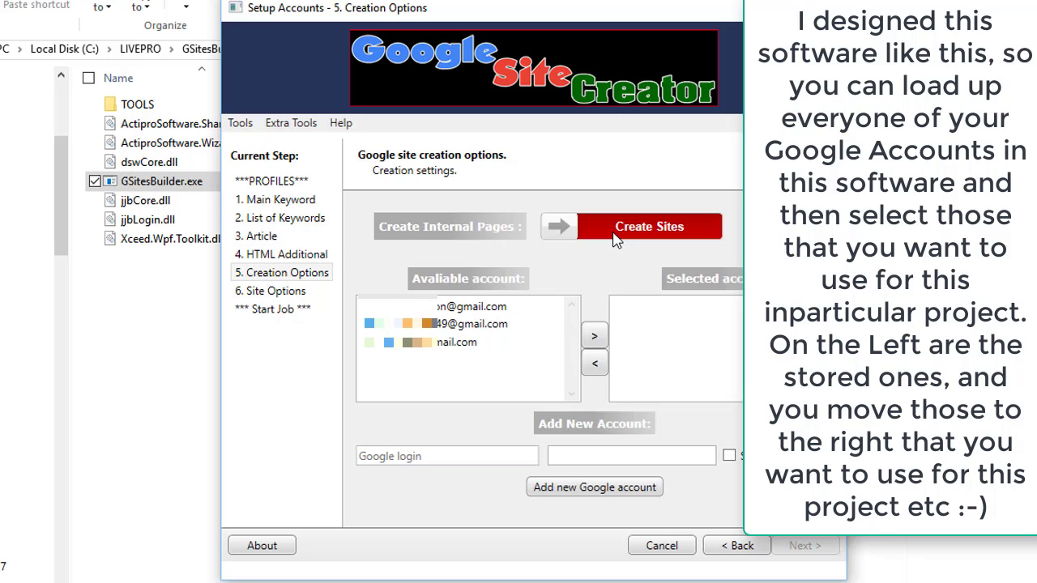
click(615, 231)
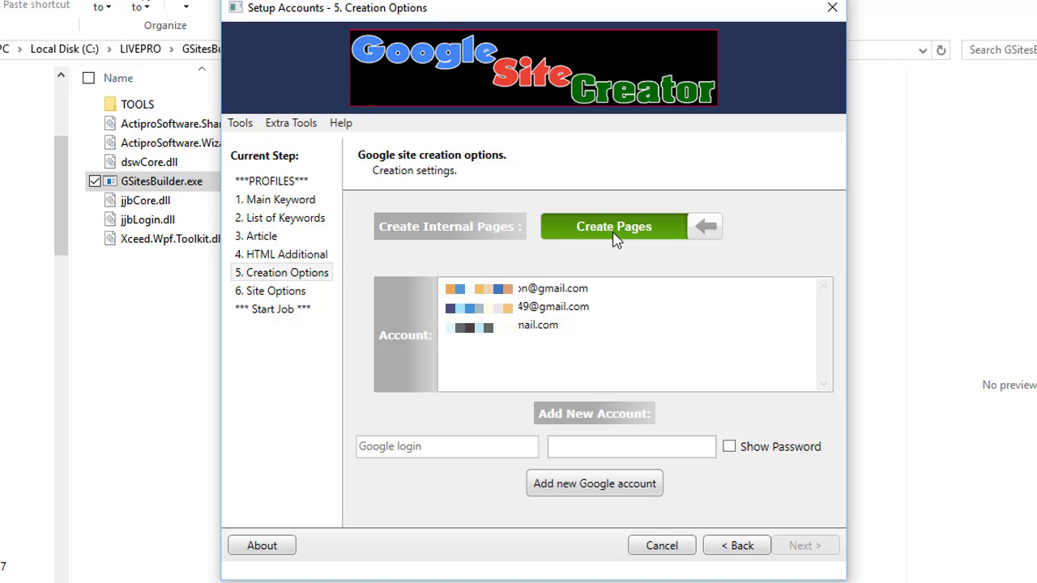
click(496, 338)
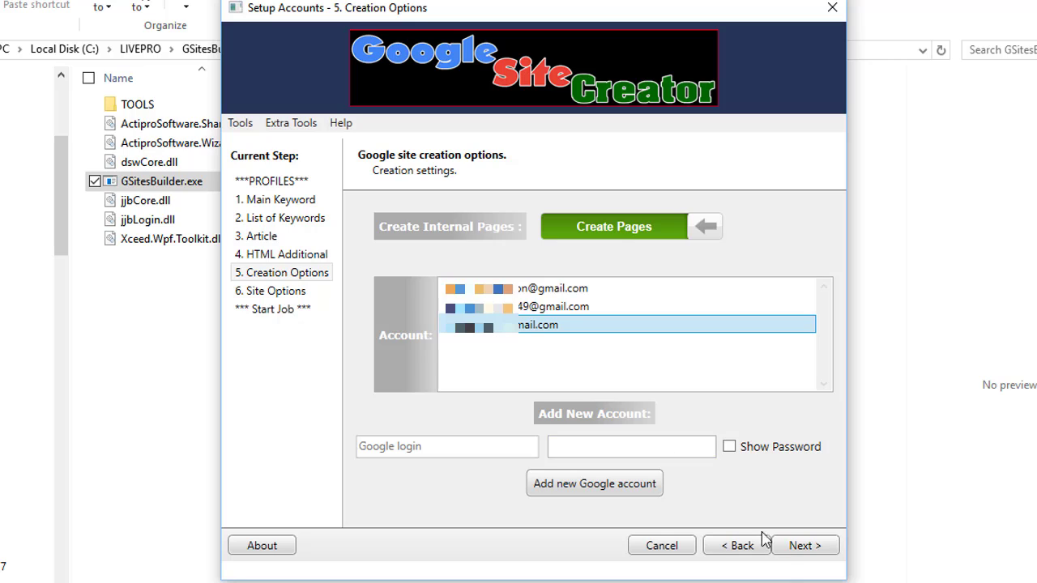
click(793, 548)
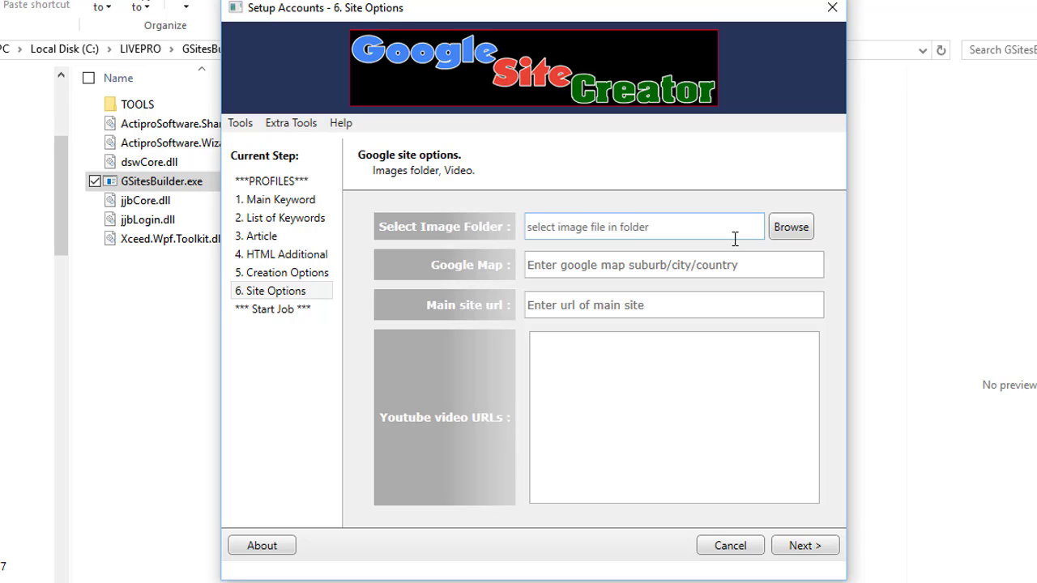
Enter 'gold coast queensland australia' as the Google Map location.
click(663, 270)
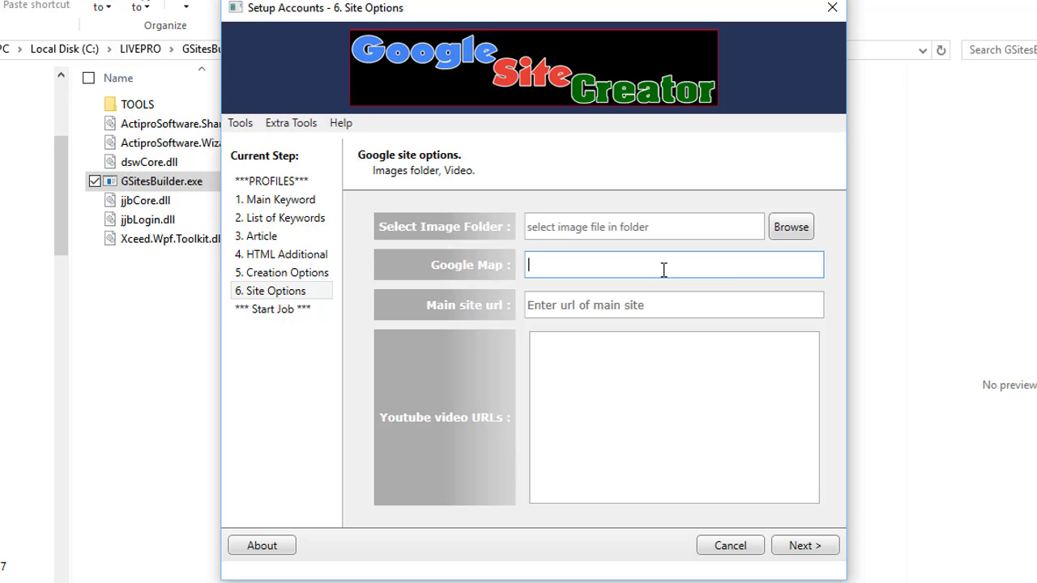
text(gold coast queensland austrlaia)
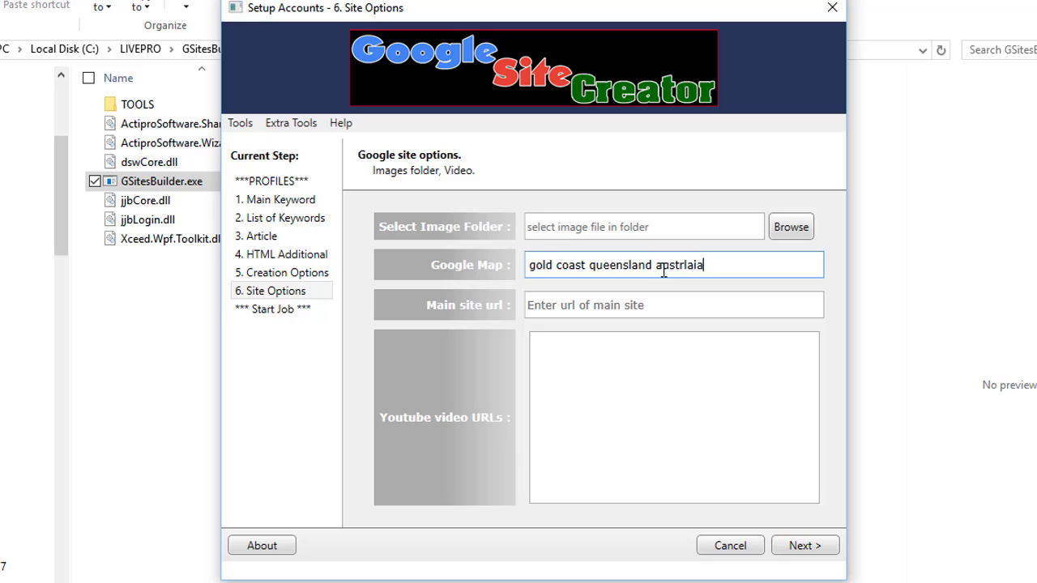
key(BackSpace)
key(BackSpace)
key(BackSpace)
key(BackSpace)
text(alia)
click(689, 306)
text(http://w)
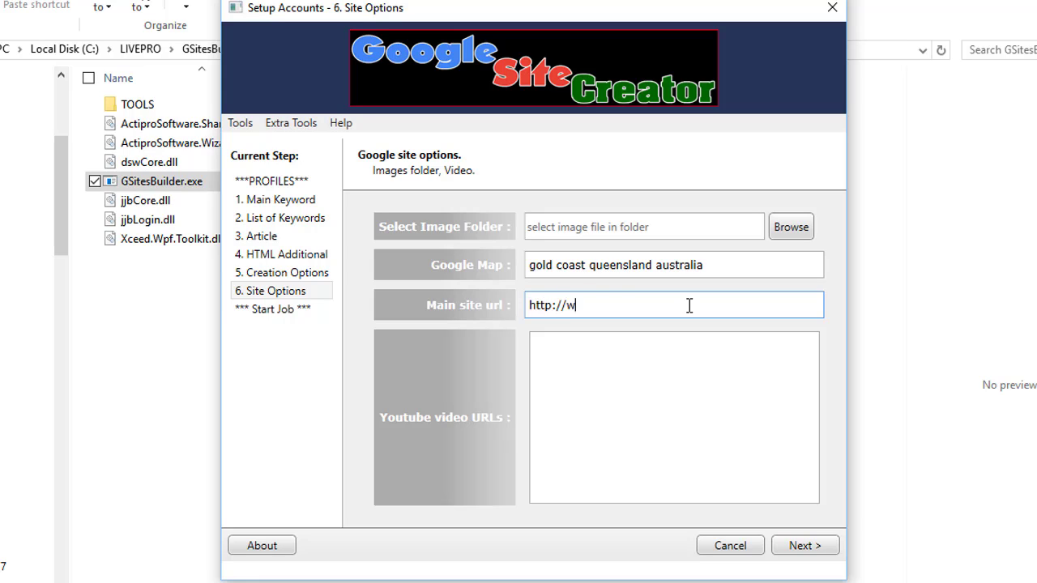
text(ww.peterdrew.net)
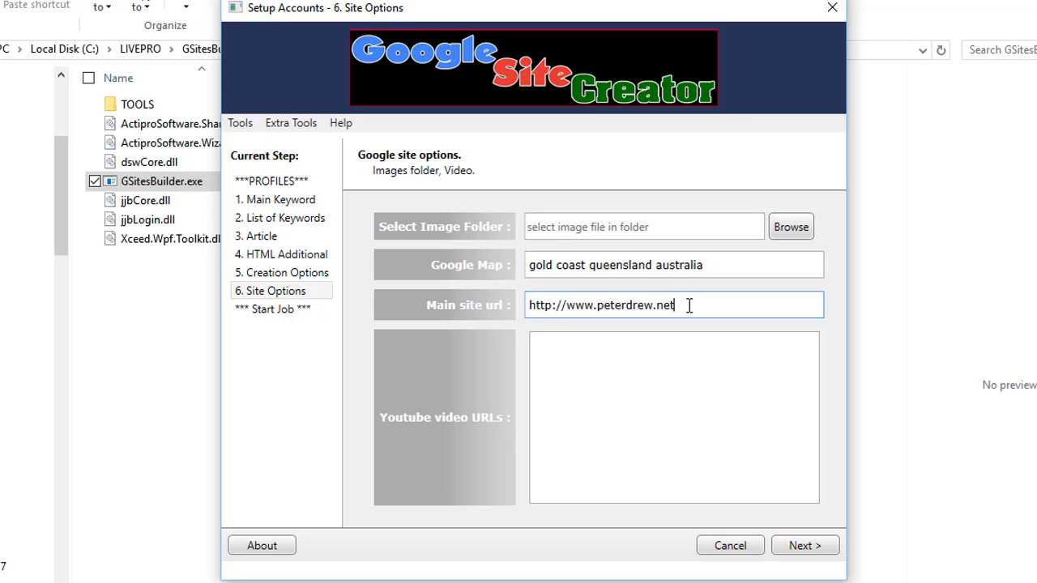
click(622, 397)
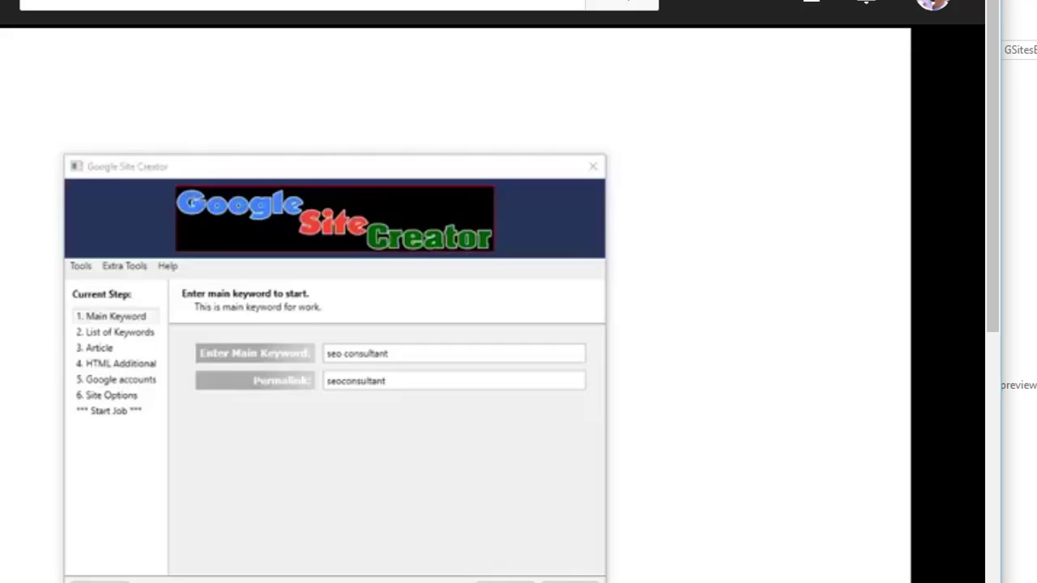
Paste the copied YouTube URL into the Youtube video URLs box.
right_click(118, 4)
key(Escape)
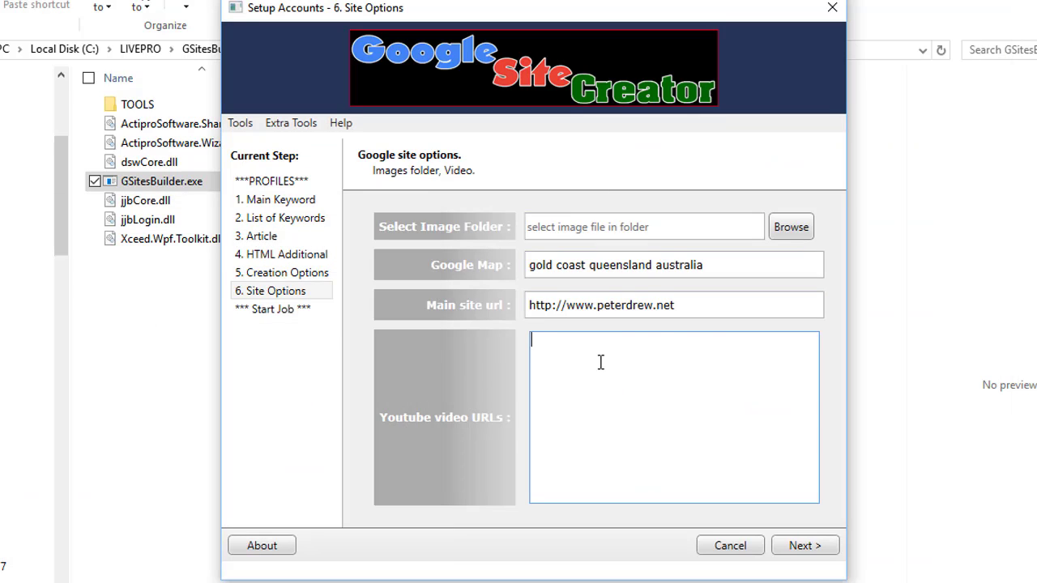
text(https://www.youtube.com/watch?v=tNLLPX9nSz8)
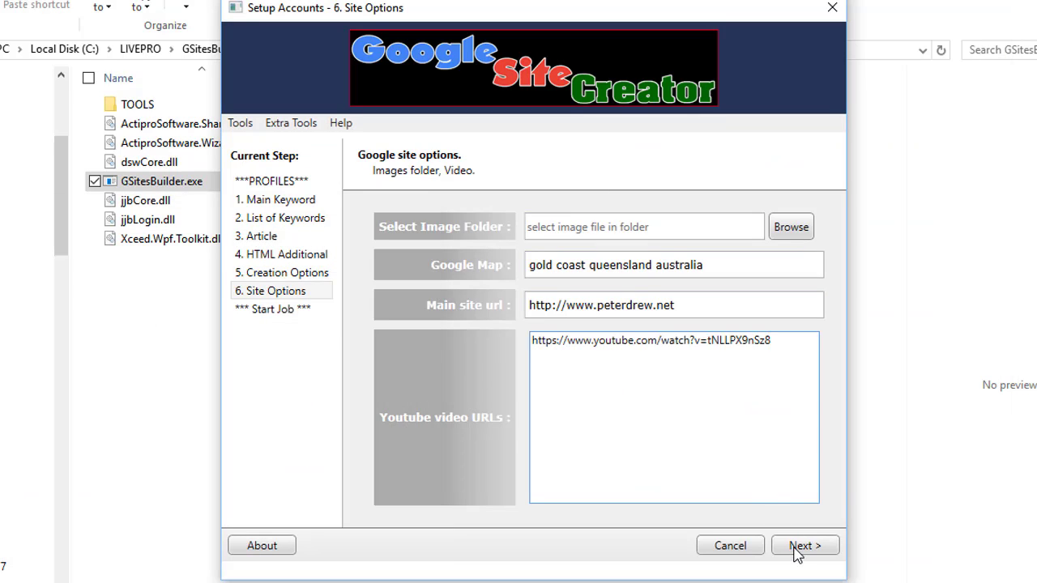
Choose an image from the wanted folder as the image folder, then start the generation job.
click(796, 548)
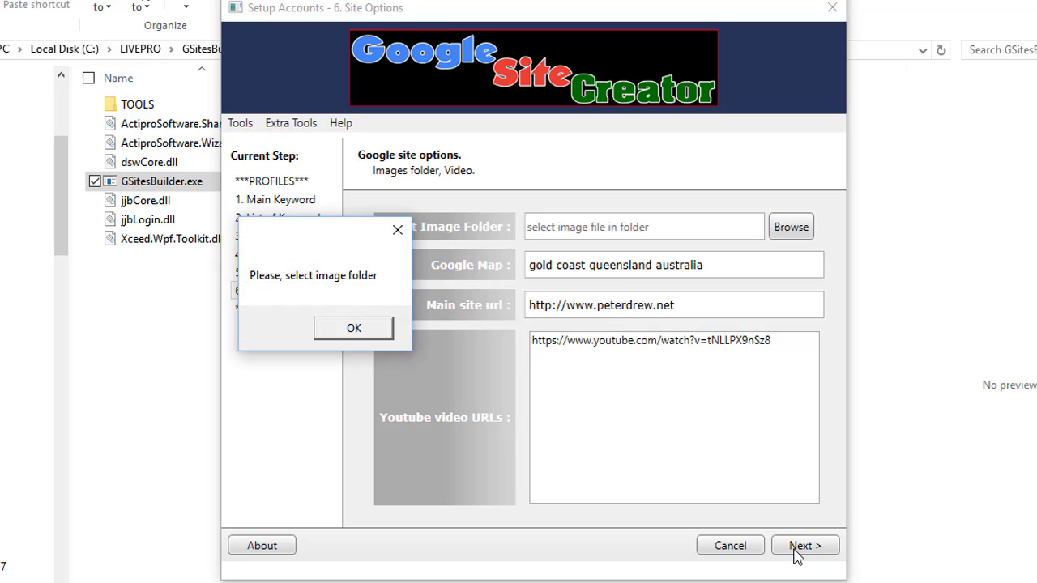
click(371, 325)
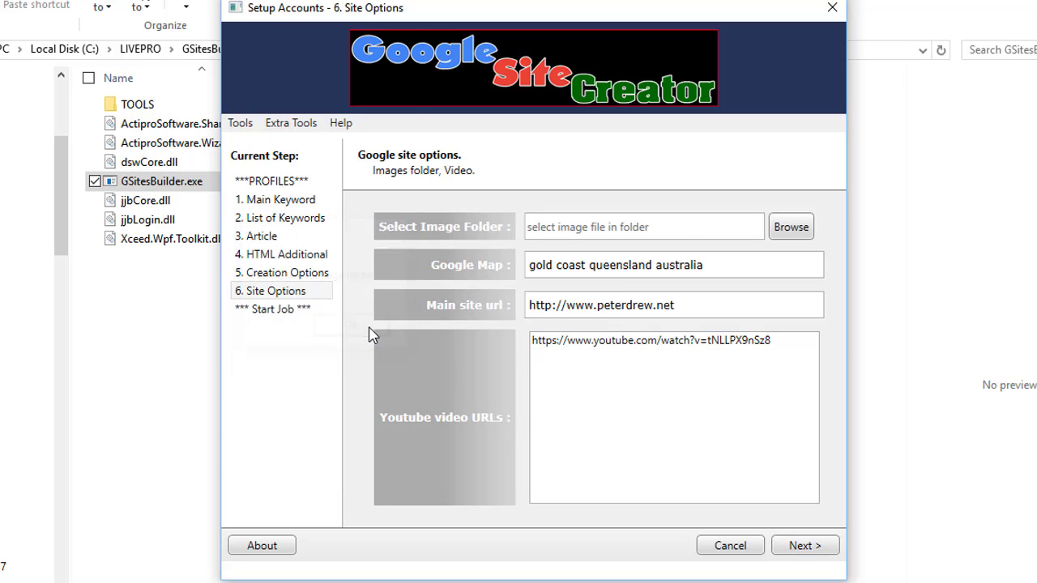
click(790, 226)
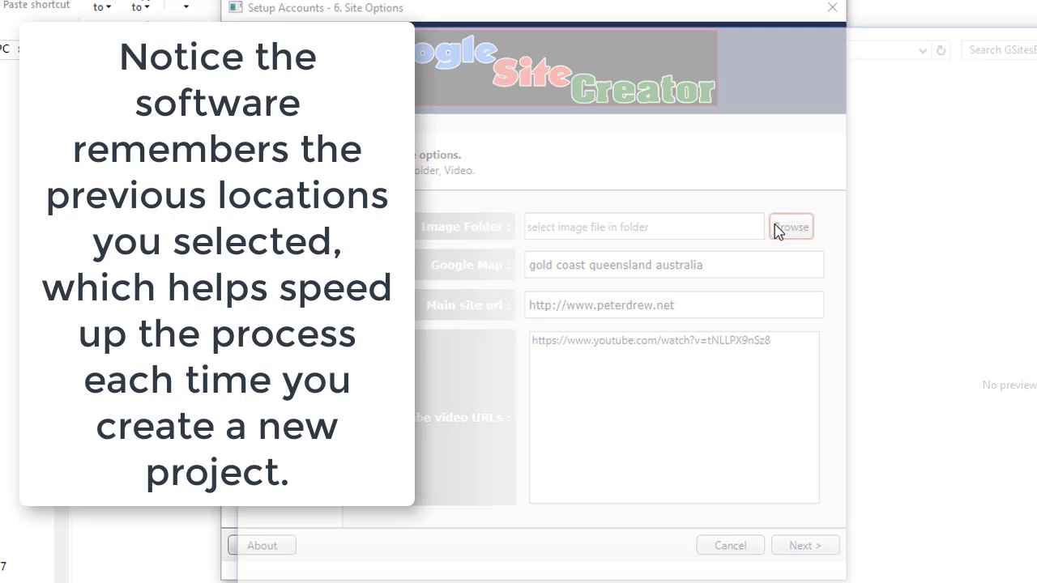
double_click(657, 194)
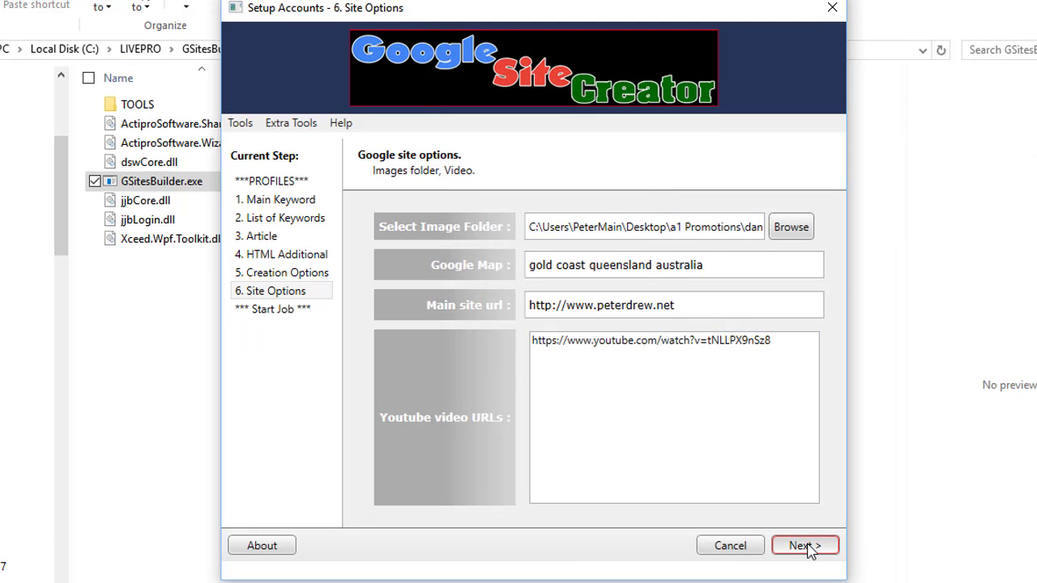
click(806, 547)
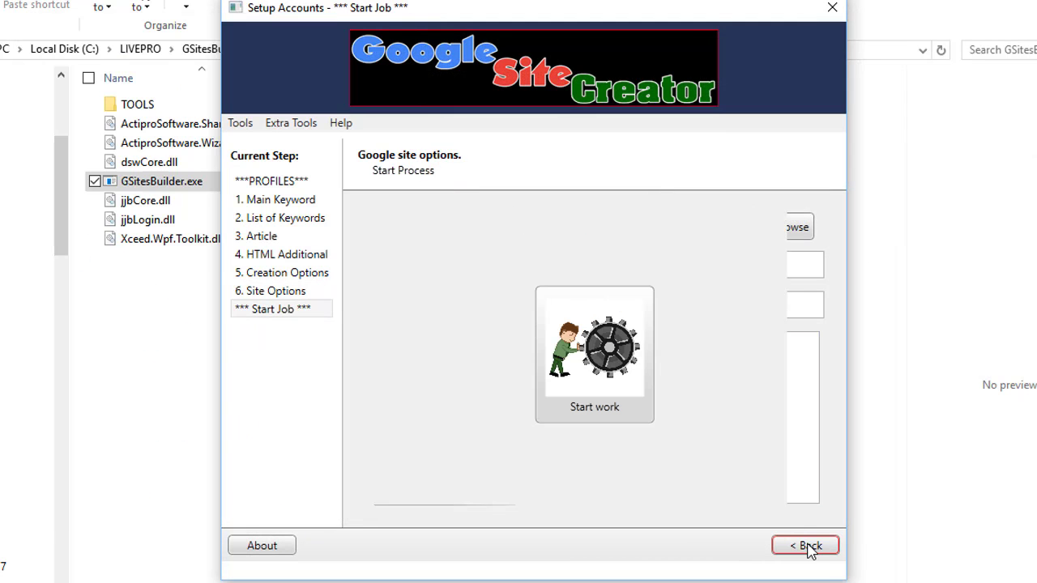
click(625, 375)
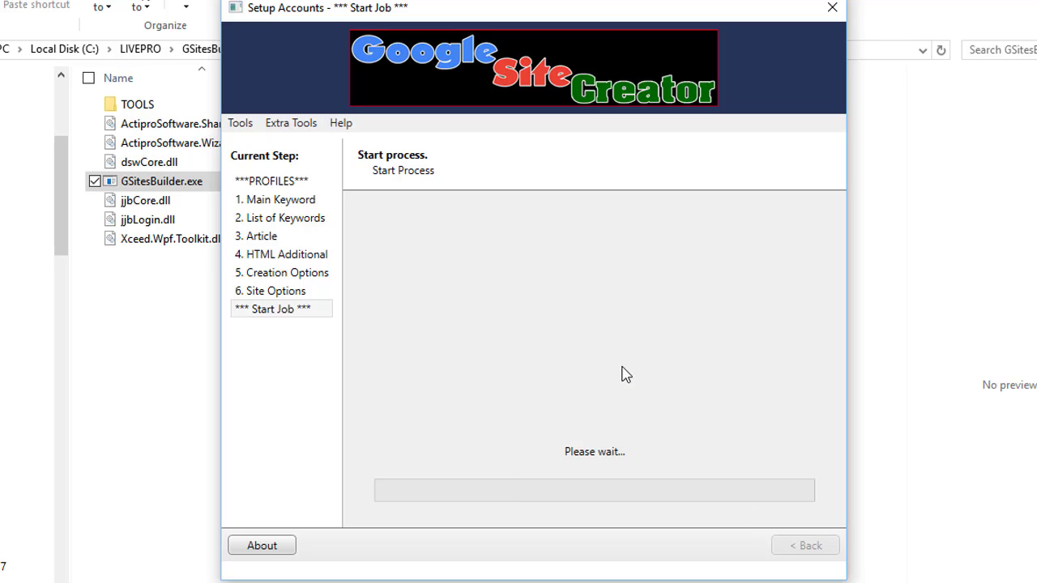
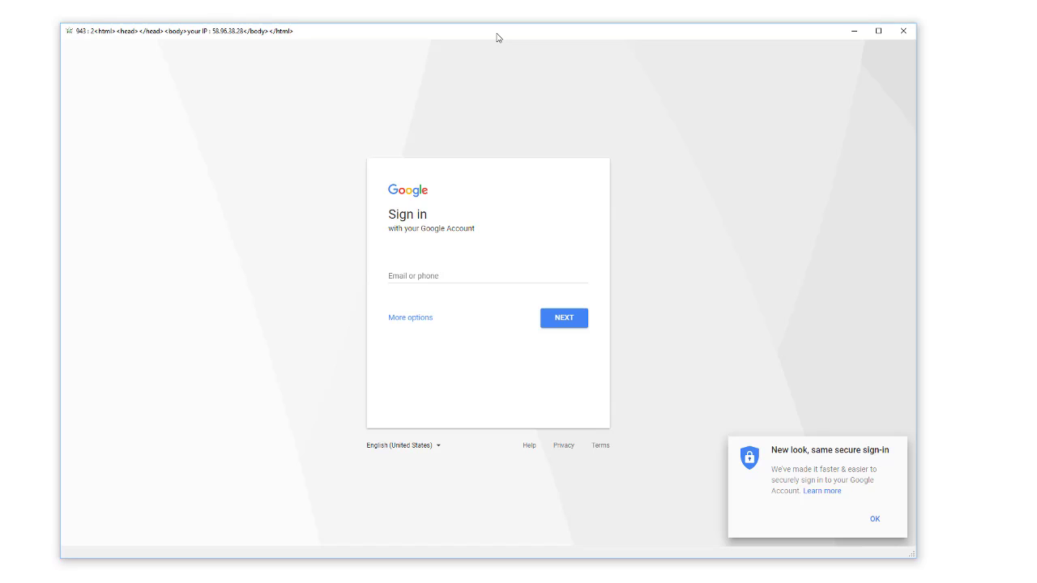
Enter the account's e-mail address and advance to the Welcome password page.
key(Return)
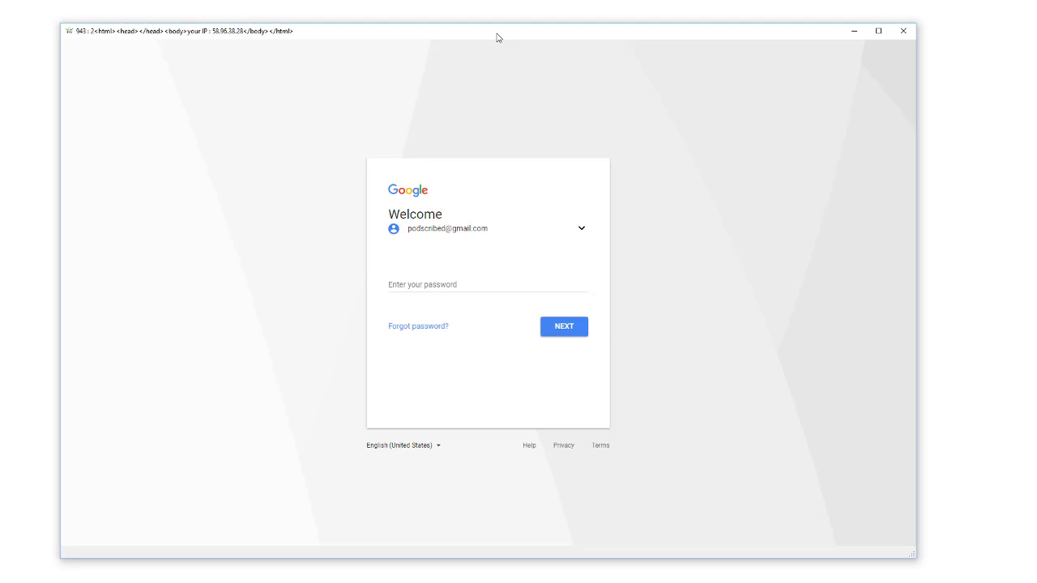
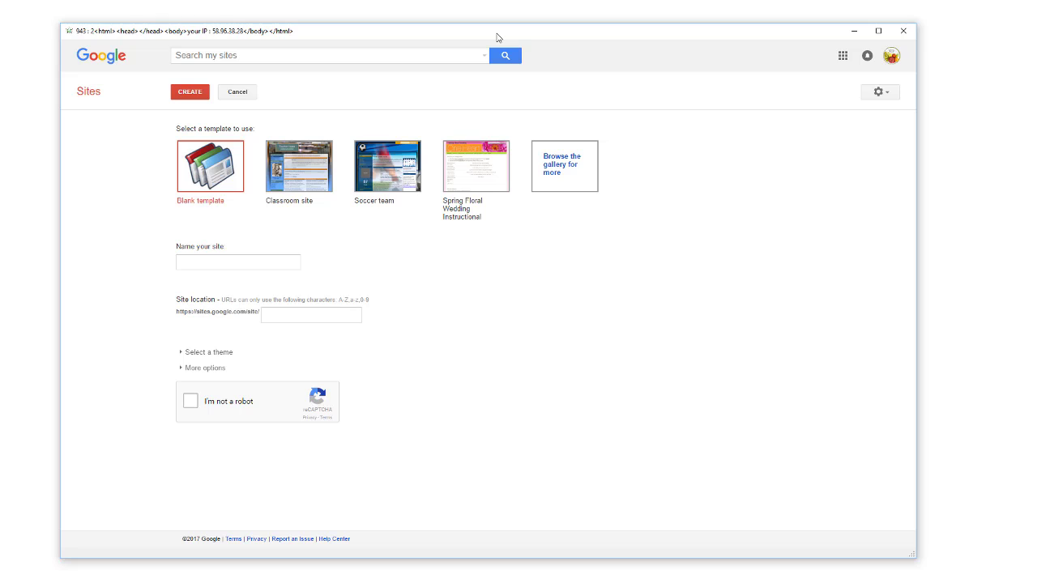
Name the site 'pete beta test site', select the Schoolhouse theme, and expand More options.
text(pete beta test site)
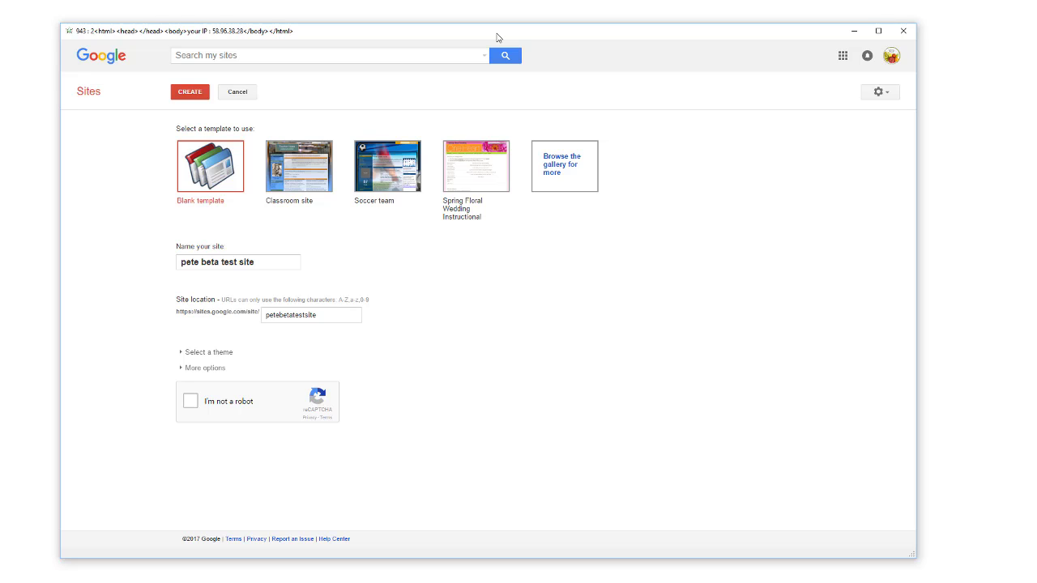
key(Tab)
key(Tab)
key(Return)
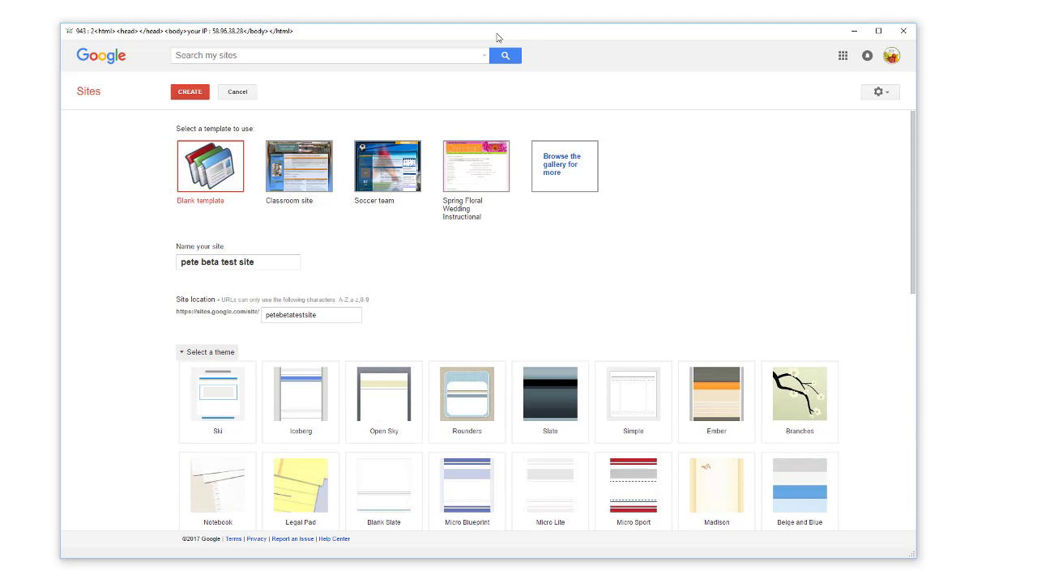
key(End)
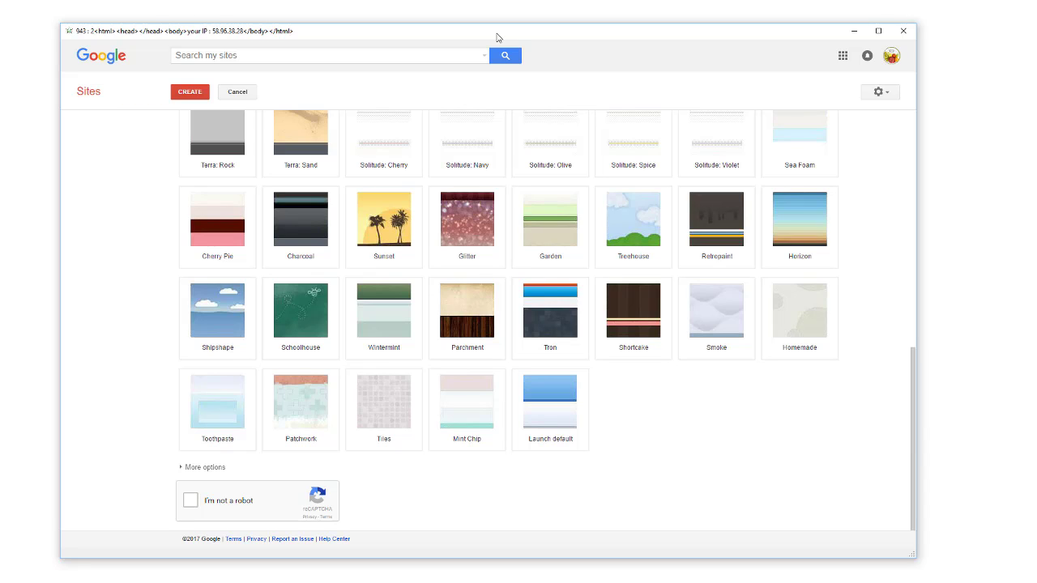
key(Tab)
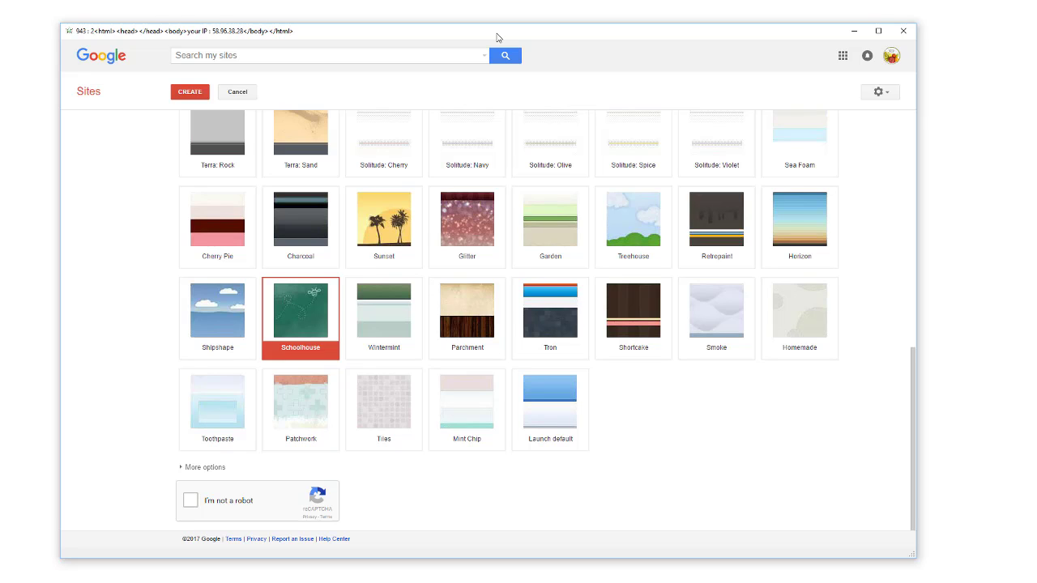
key(Tab)
key(Return)
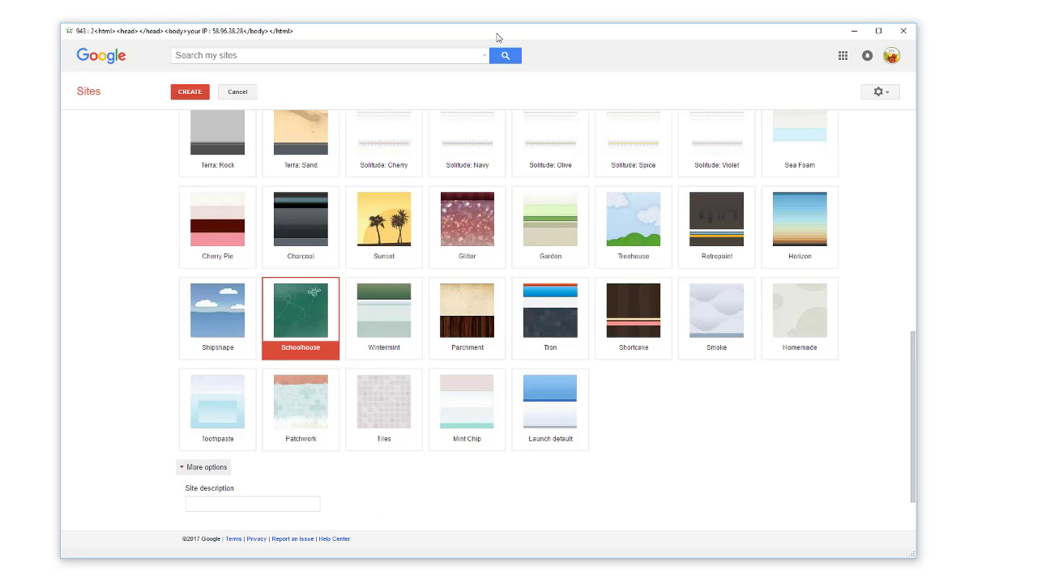
Enter 'pete beta test site' as the site description.
text(pete beta test site)
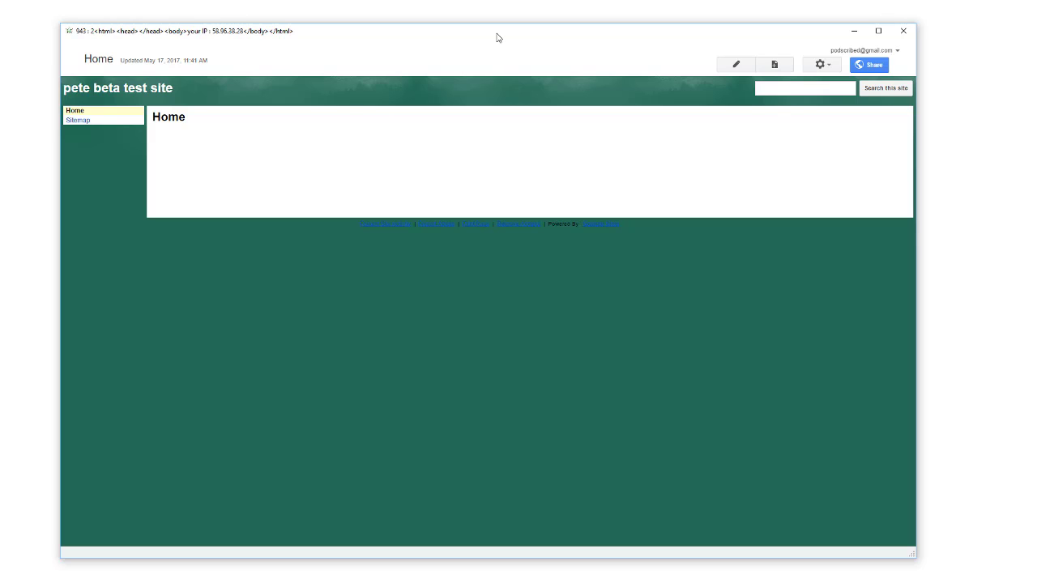
Start editing the Home page and bring up the Insert list for adding an image.
key(e)
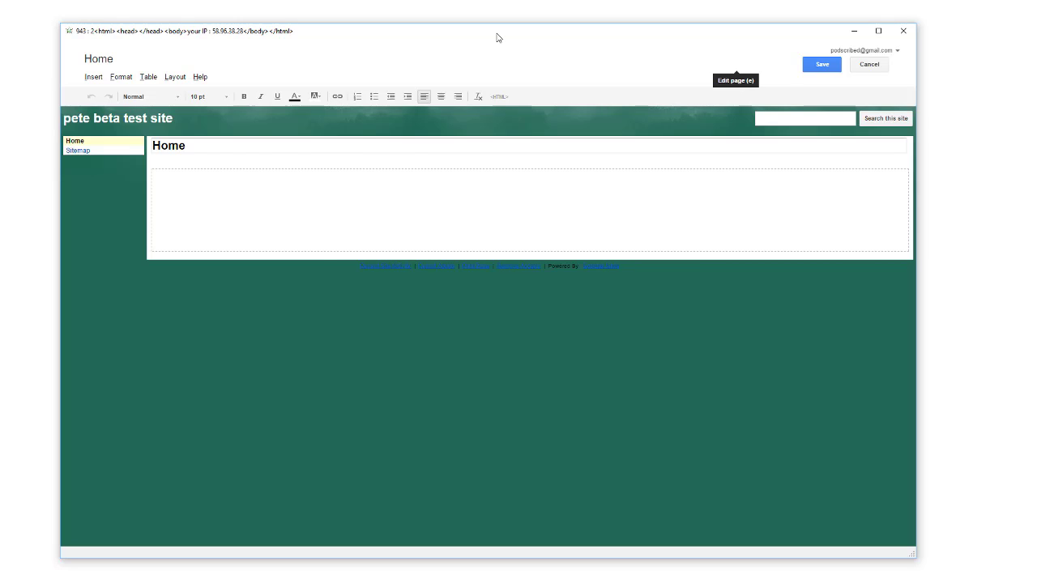
key(alt+i)
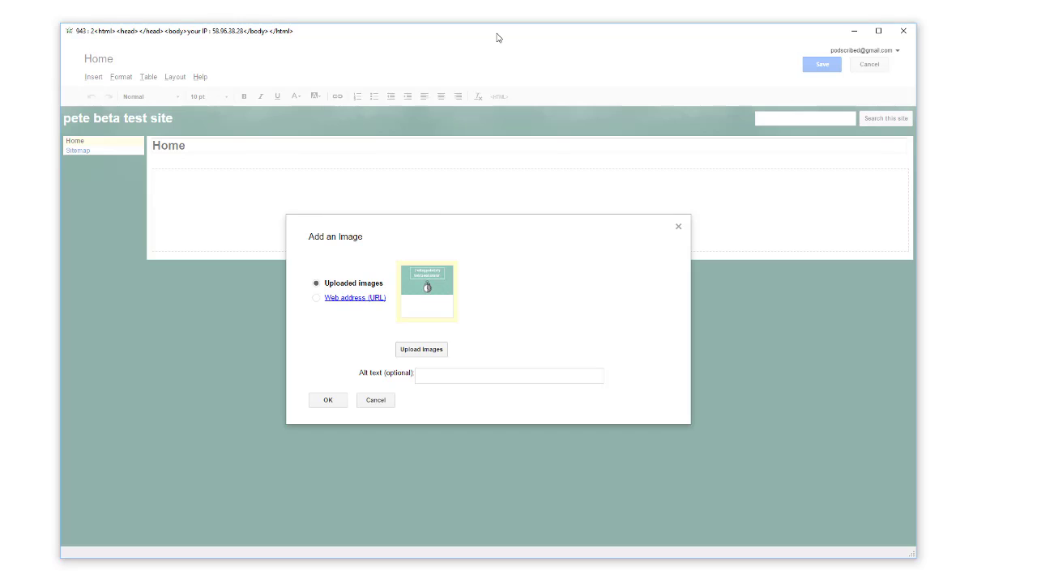
Insert the uploaded image, delete it again, and reopen the Insert list.
key(Return)
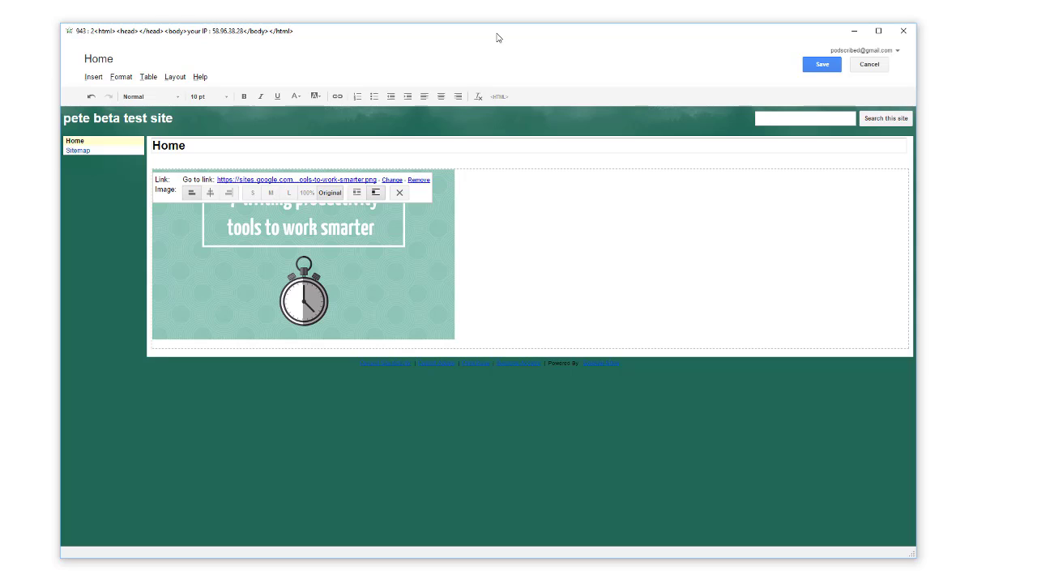
key(Delete)
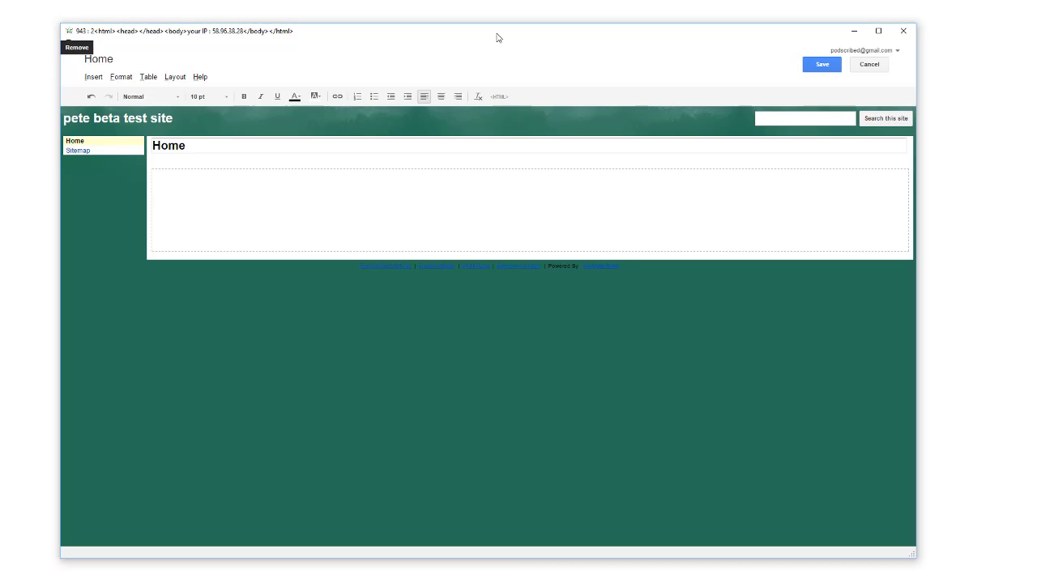
key(alt+i)
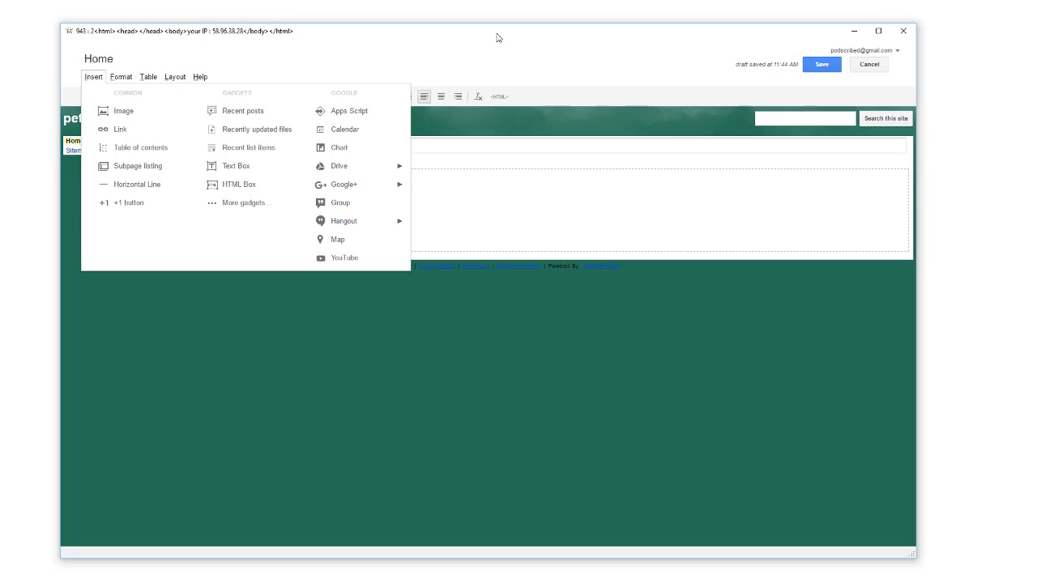
Set up a Gold Coast, Queensland, Australia map titled 'Pete beta test site'.
key(Return)
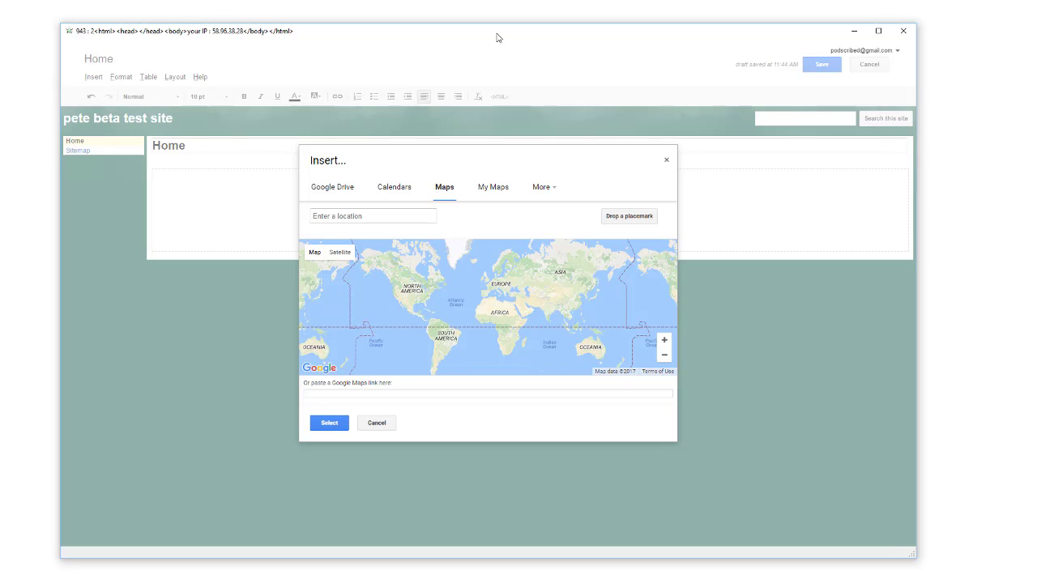
text(gold coast queensland australia)
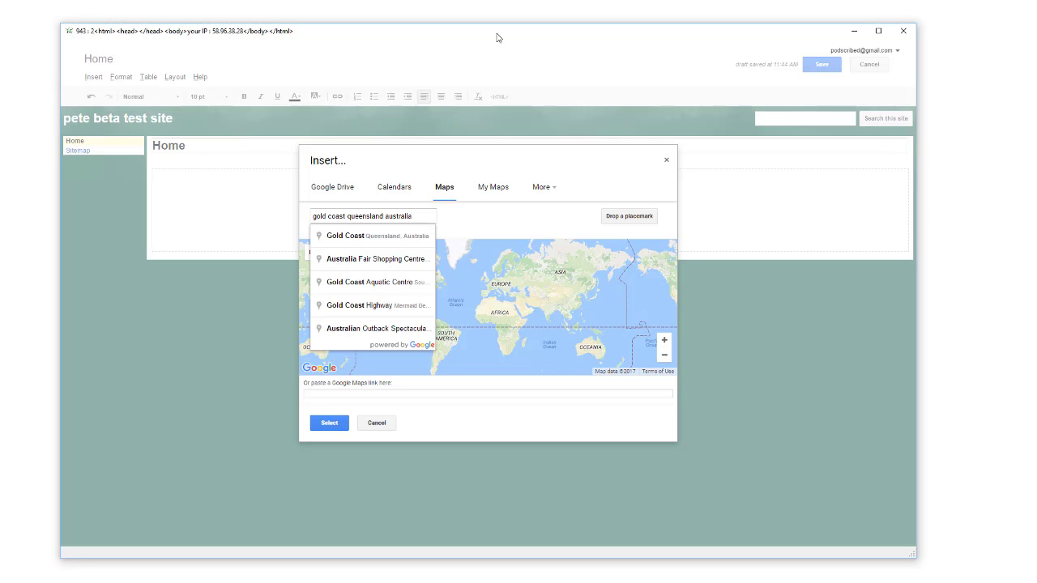
key(Return)
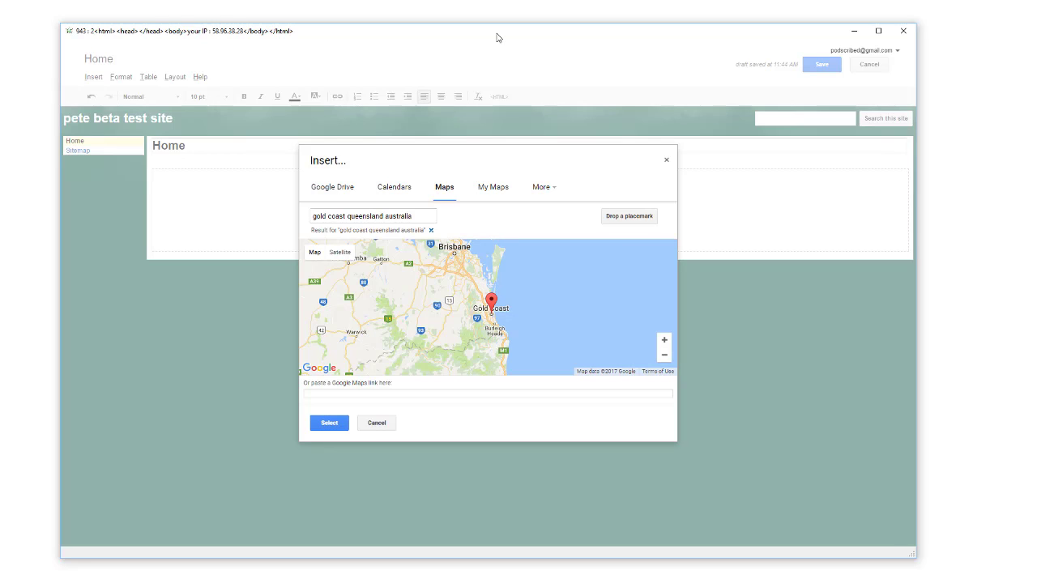
key(Return)
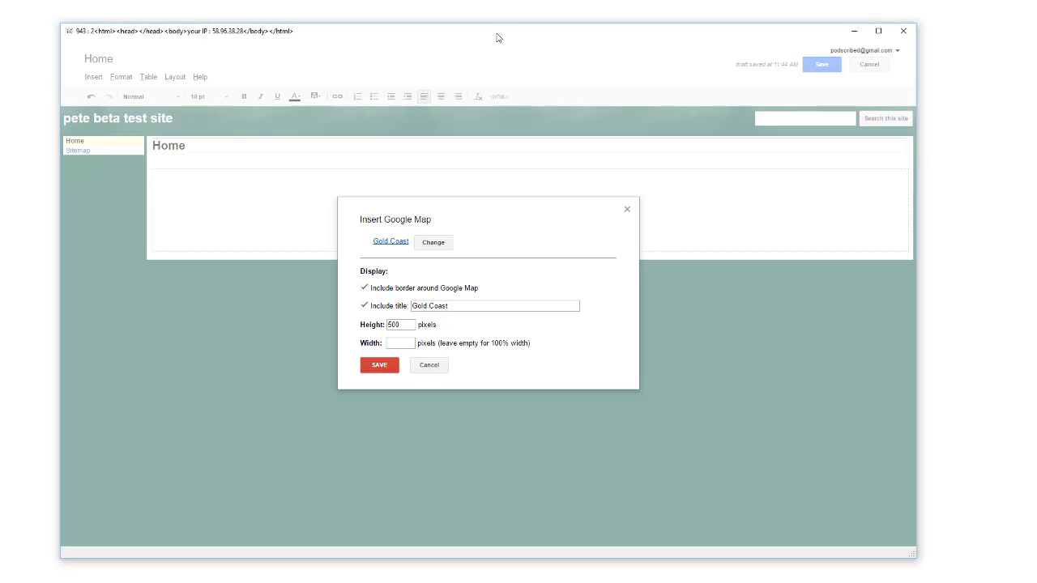
key(ctrl+a)
text(Pete beta test site)
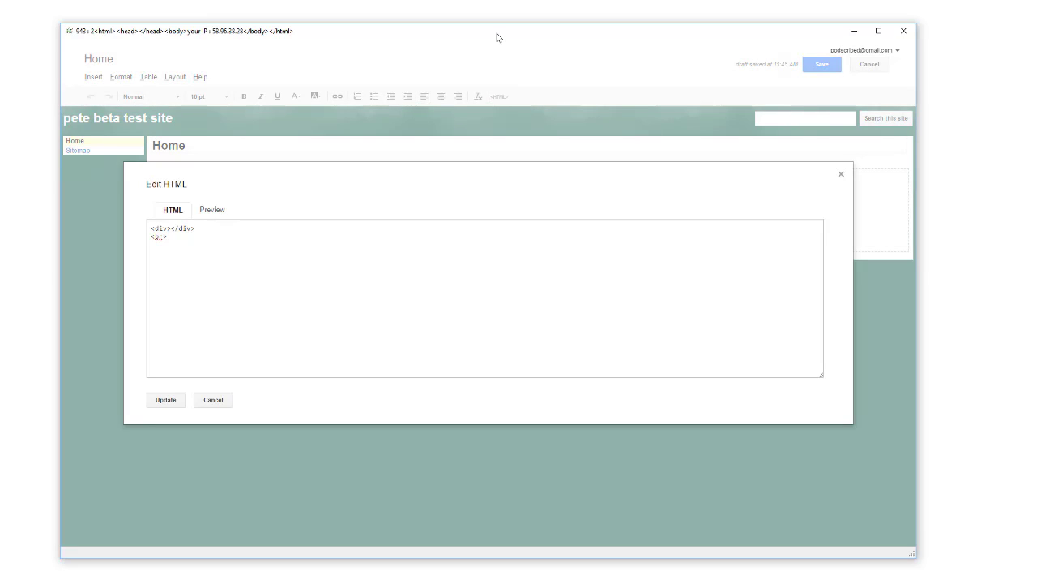
Replace the Home page HTML with the prepared code, retitle it PETE BETA TEST SITE, and save.
key(BackSpace)
key(BackSpace)
key(BackSpace)
key(BackSpace)
key(BackSpace)
key(BackSpace)
key(BackSpace)
key(BackSpace)
key(BackSpace)
key(BackSpace)
key(BackSpace)
key(BackSpace)
key(ctrl+v)
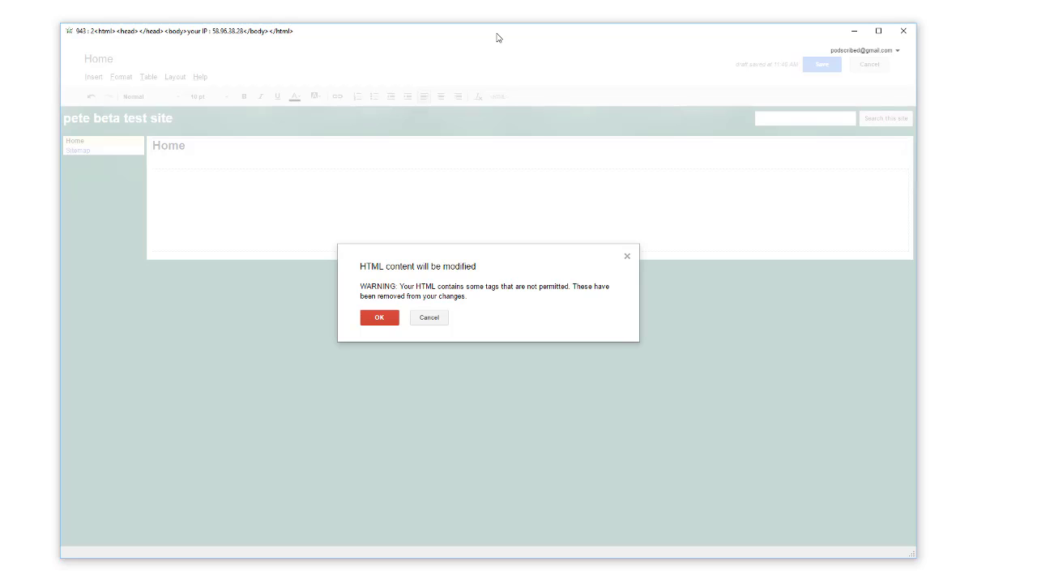
key(Return)
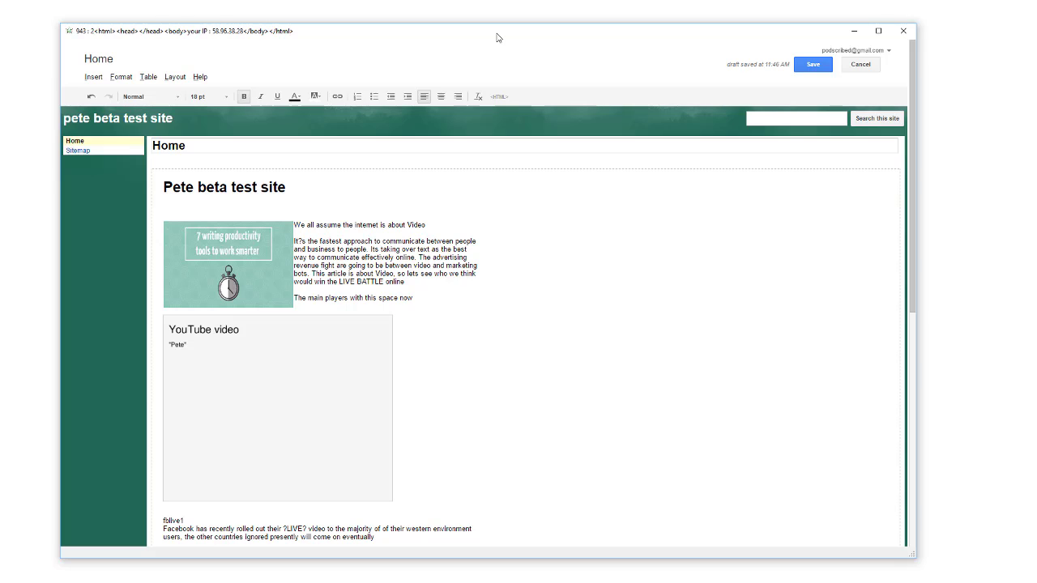
text(PETE BETA TEST SITE)
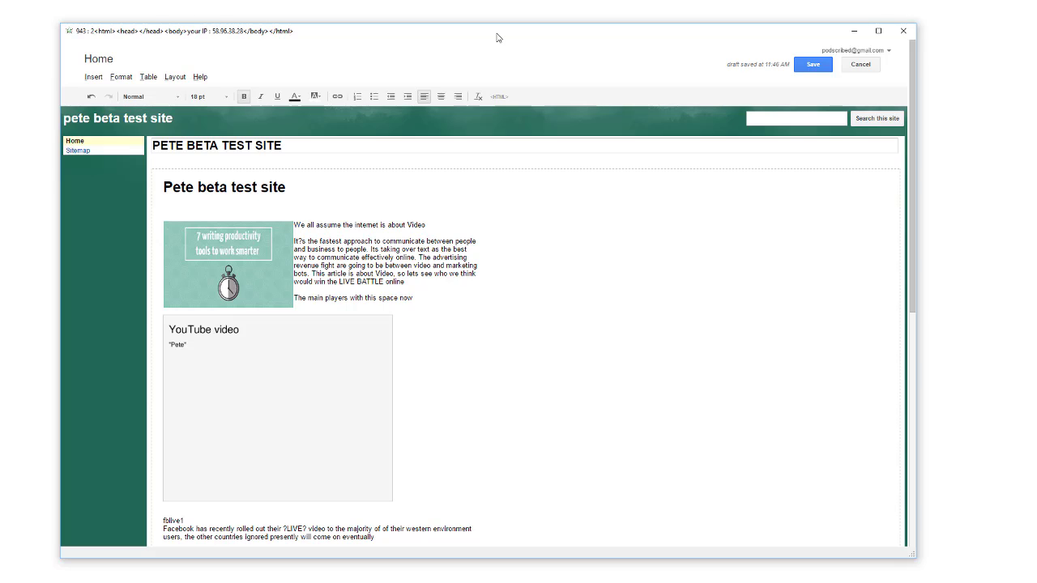
key(ctrl+s)
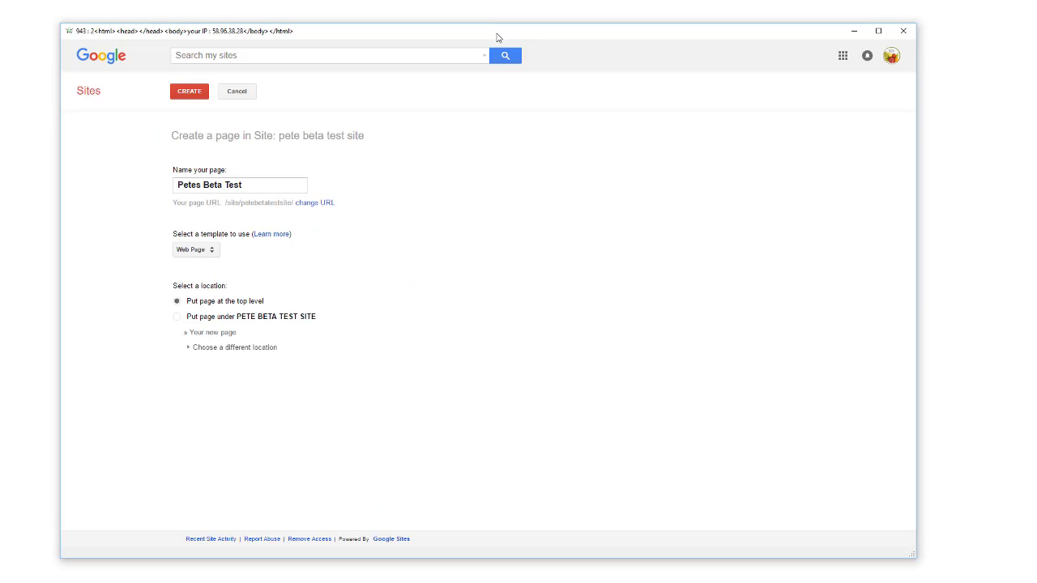
Create the Petes Beta Test page under PETE BETA TEST SITE, save it, and reopen it for editing.
key(Down)
key(Return)
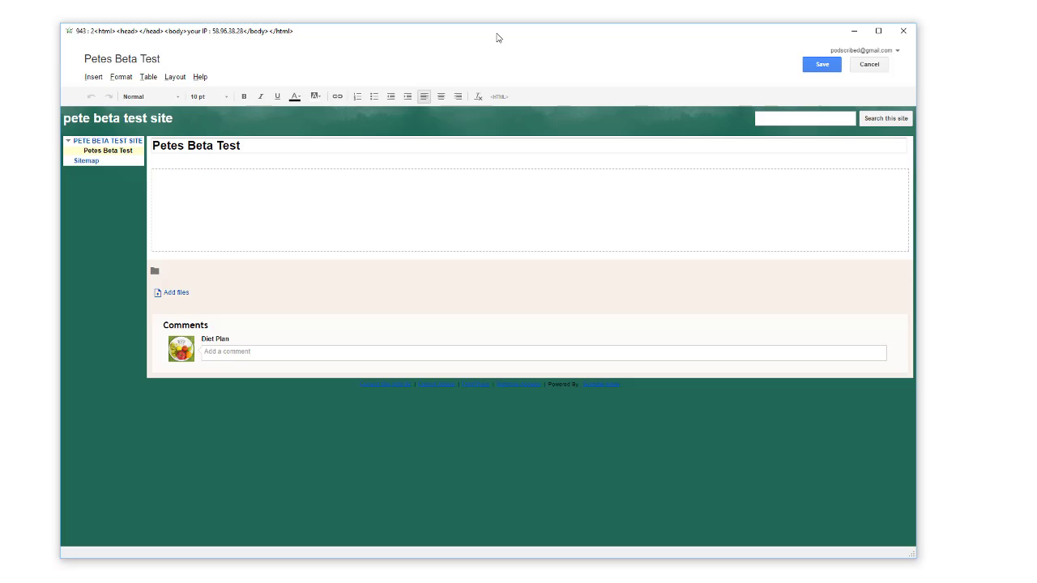
key(ctrl+s)
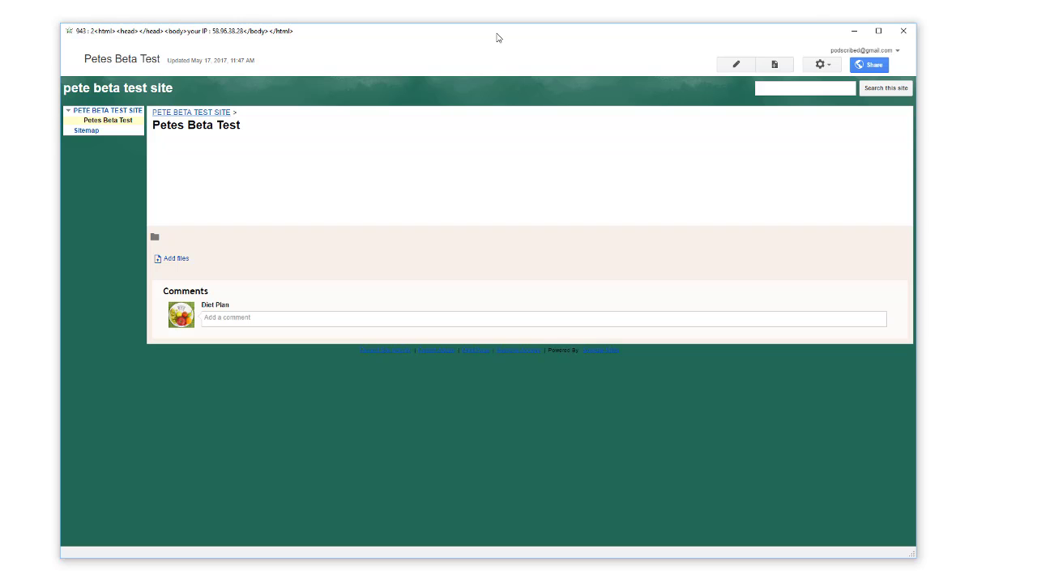
key(e)
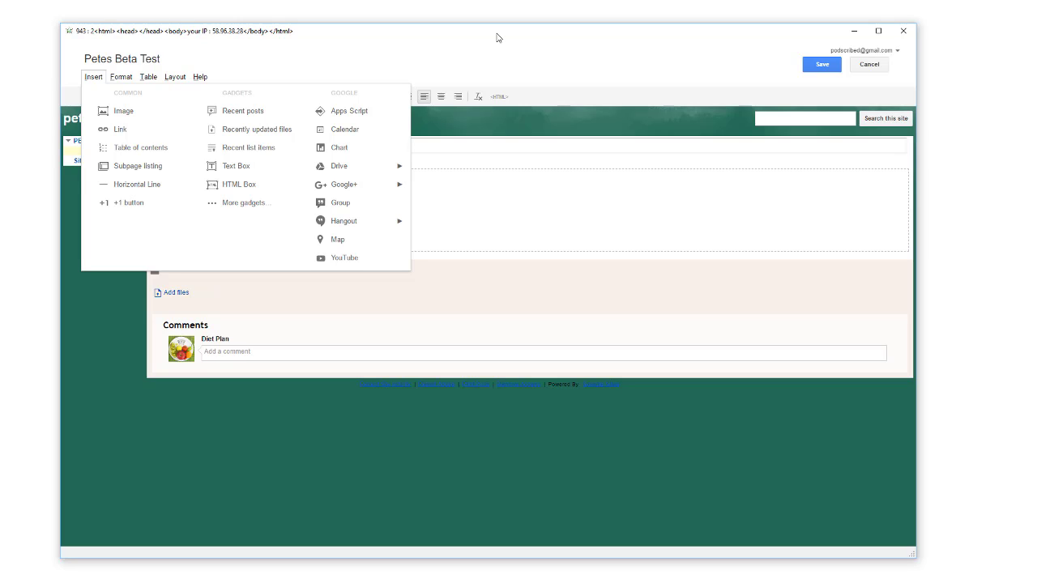
key(Return)
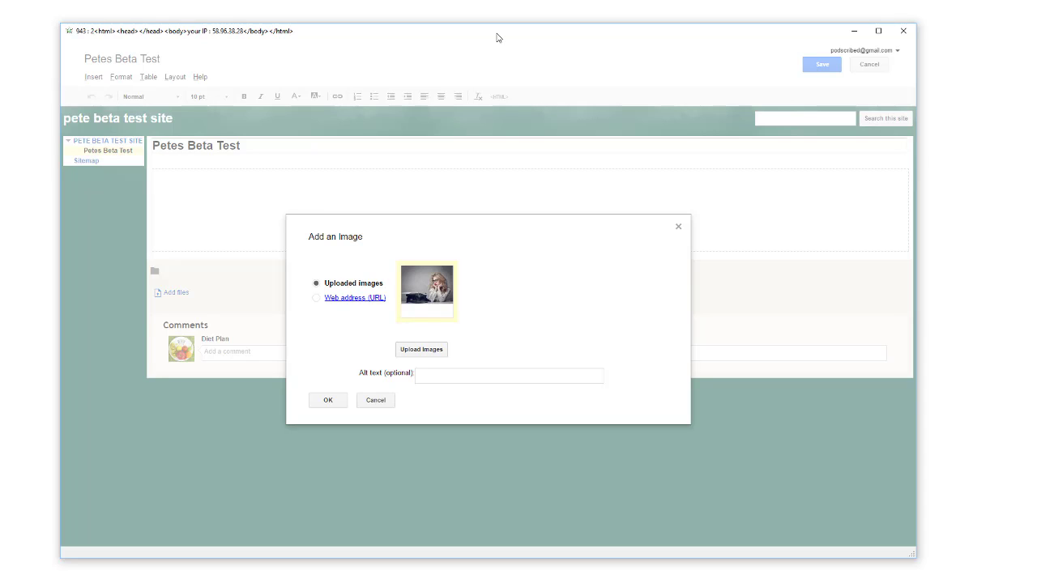
key(Return)
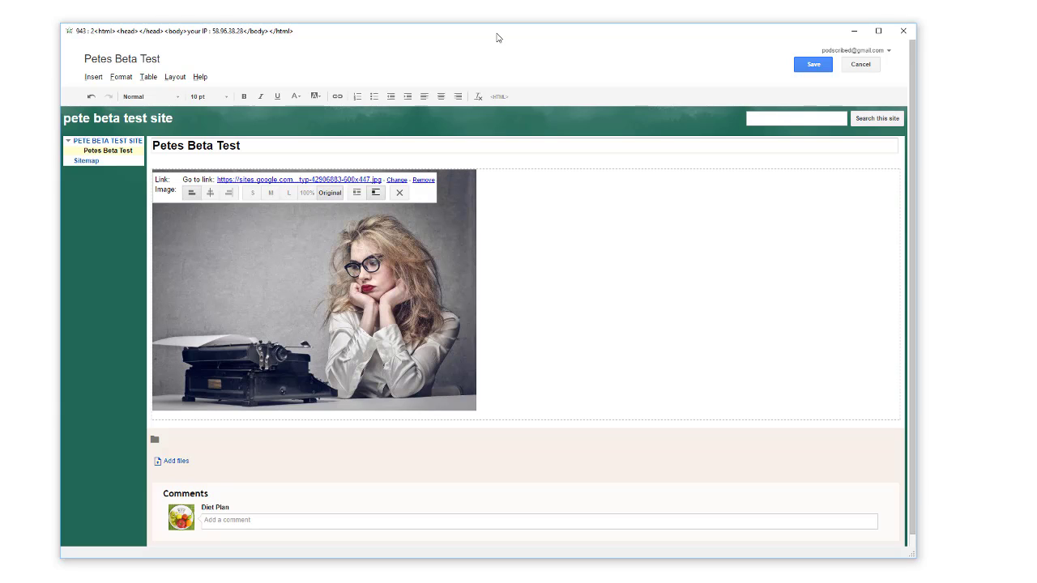
key(Delete)
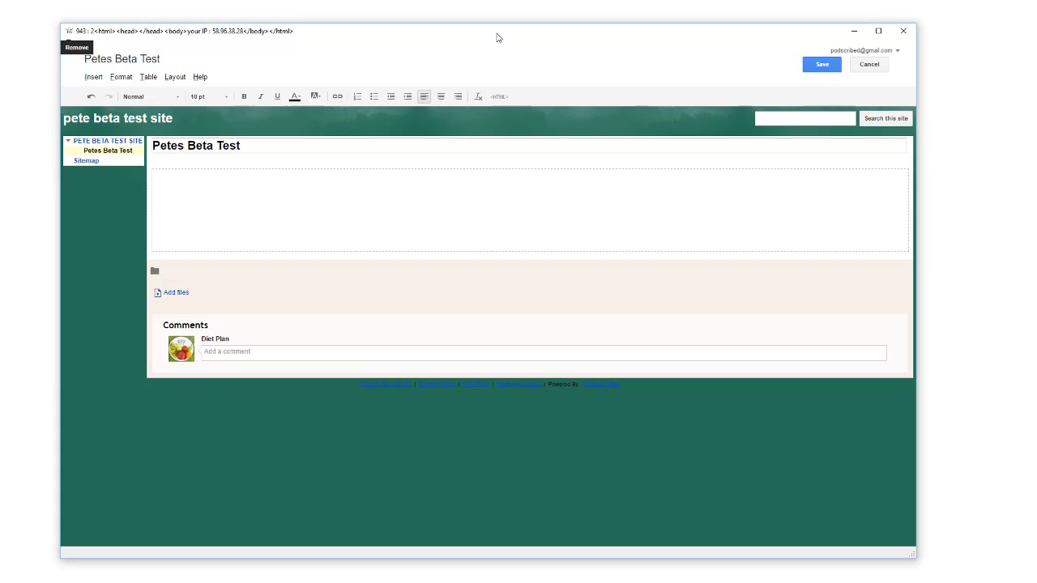
Open the Petes Beta Test page's HTML source with the <HTML> toolbar button.
click(498, 96)
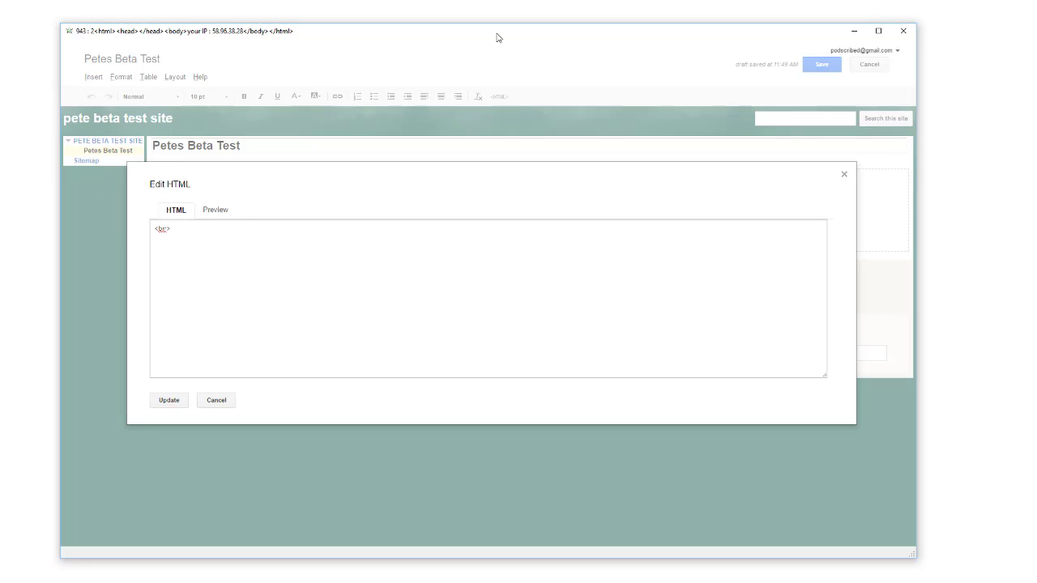
Swap the <br> for the div markup (width 585px, padding-left 20px) holding heading, image, video, link, map.
key(BackSpace)
key(BackSpace)
key(BackSpace)
key(BackSpace)
text(<div style="width:585px; padding-left: 20px" > <div style="border-top-width: 0px;   border-right-width: 0px)
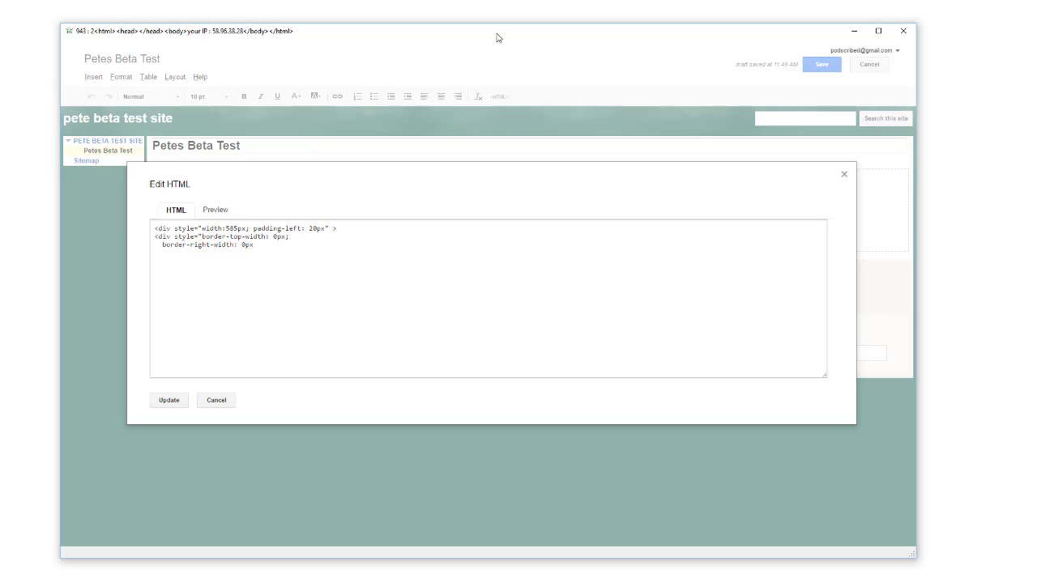
text(;   border-bottom-width: 0px;   border-left-width: 0px;   border-top-left-radius: 0px;   border-top-right-radius: 0px;   border-bottom-right-radius: 0px;   border-bottom-left-radius: 0px;   mar)
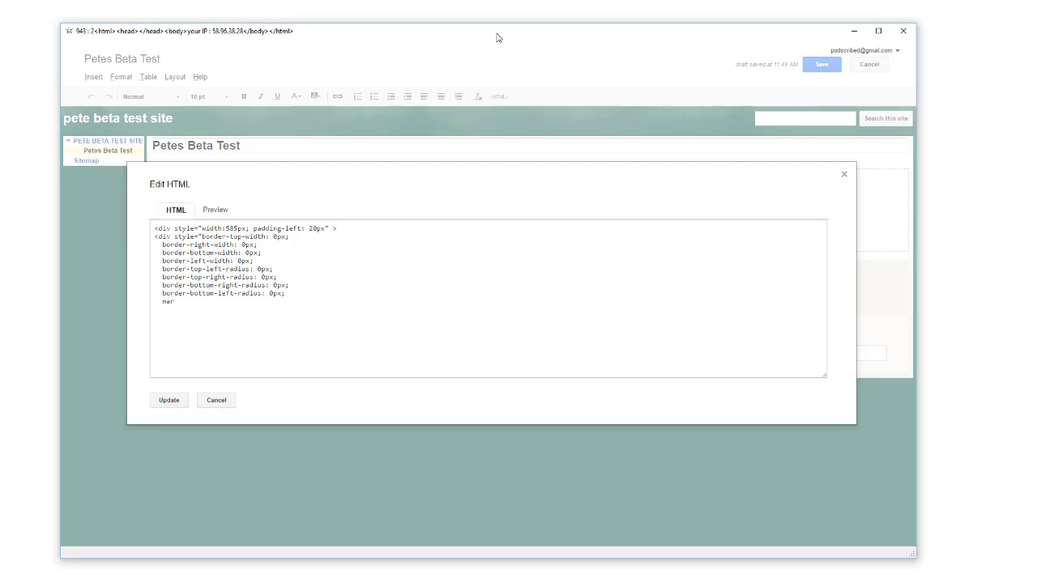
text(gin-top: 0px;   margin-right: 0px;   margin-bottom: 0px;   margin-left: 0px;   padding-top: 0px;   padding-right: 0px;   padding-bottom: 0px;   padding-left: 0px; "> <div> <div > <div  style)
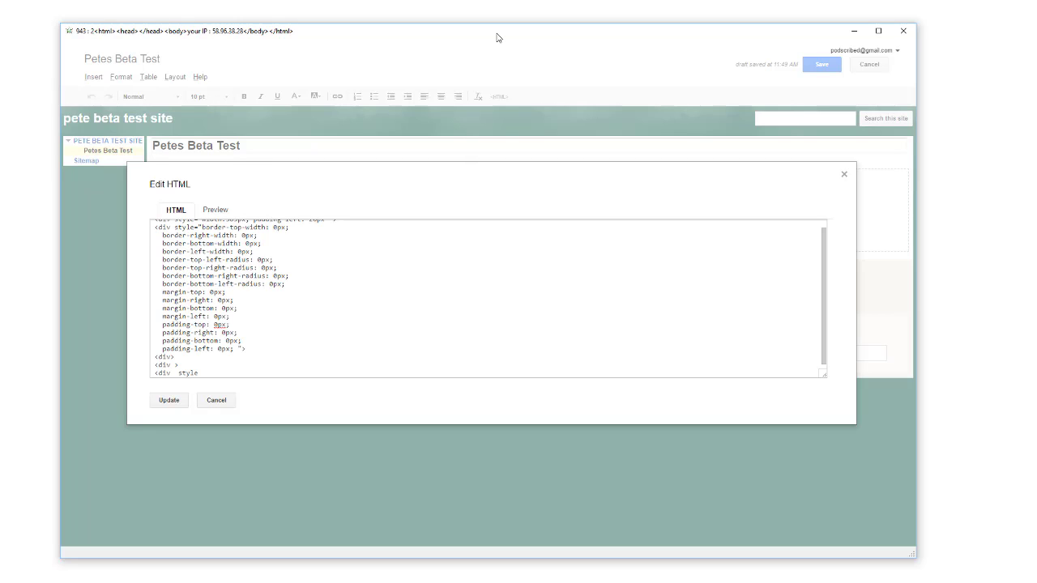
text(=text-align: left; >  <h1 style= color: #113476; margin-top: 5px; font-family:Open Sans Condensed,Arial,Arial Unicode MS, Helvetica,sans-serif;   margin-right: 0px;   margin-bottom: -3px;   m)
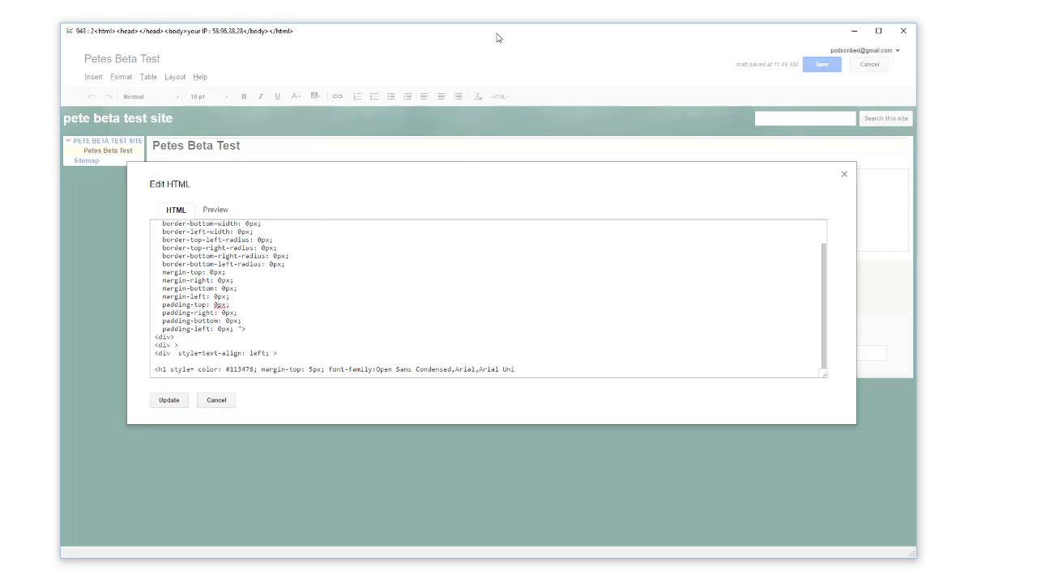
text(argin-left: 0px;   font-size: 18px;   font-weight: normal;   font-style: normal; >  <span >)
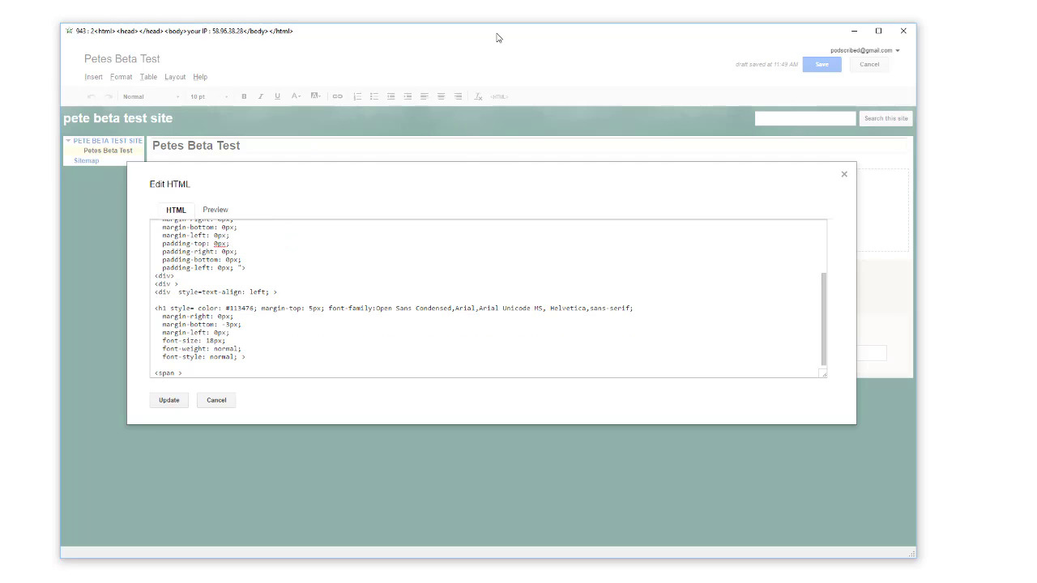
text(Petes beta test</span></h1> <p style= color: #113476; margin-top: 5px; font-family:Open Sans Condensed,Arial,Arial Unicode MS, Helvetica,sans-serif;)
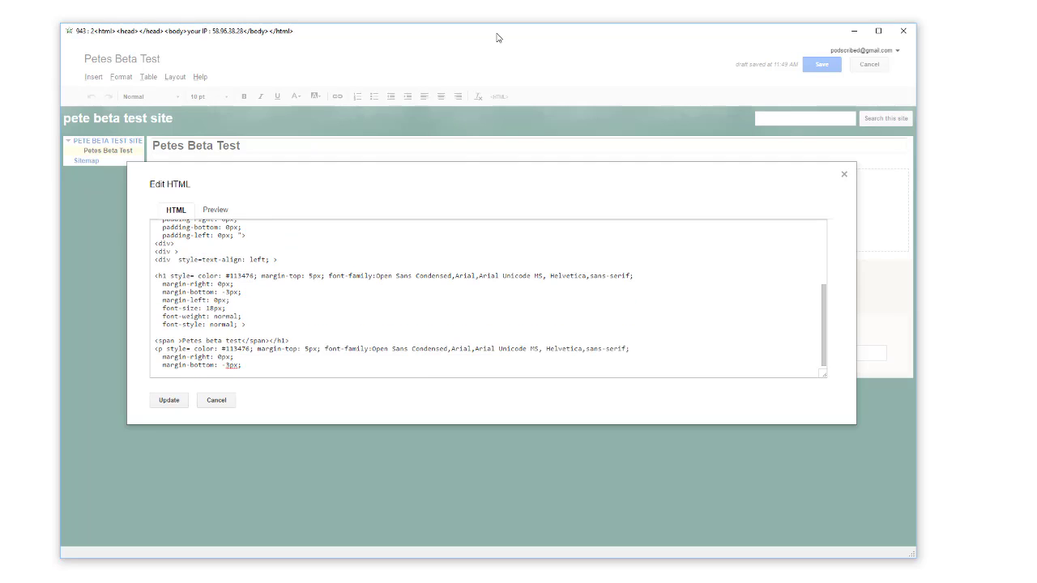
text(   margin-right: 0px;   margin-bottom: -3px;   margin-left: 0px;   font-size: 18px;   font-weight: normal;   font-style: normal; >  &nbsp;</p> <div style=font-size: 12px;   font-family: Verdana,Geneva,Arial,Helvetica,sans-serif;   te)
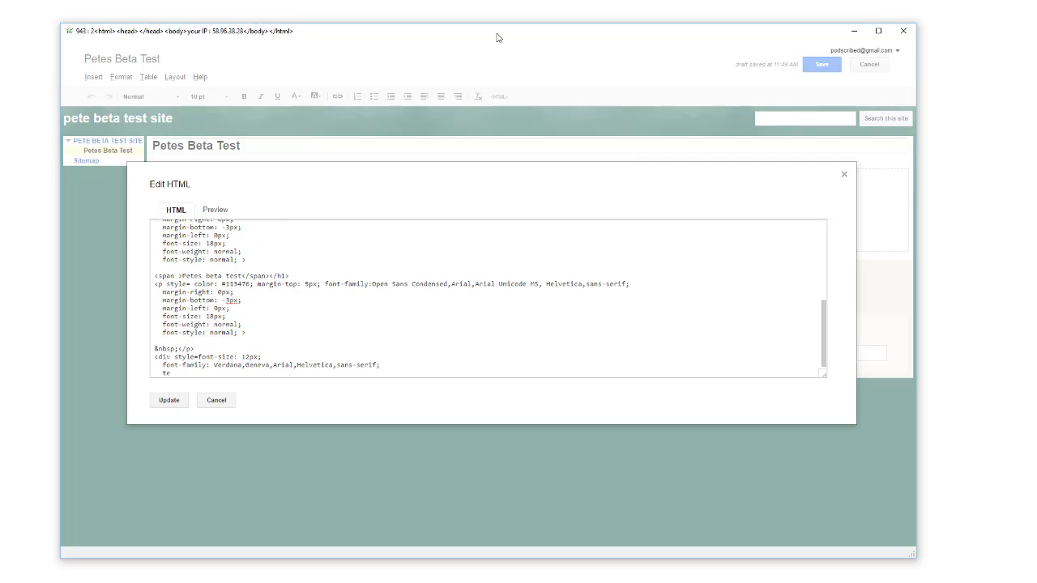
text(xt-align: left;   line-height: 125%;> <div >  <div style=width: 255px;  float: left;>  <div style=float:left;margin:1px 0 10px 0;width:240px;height:160px; >  <div style=float:left;> <d)
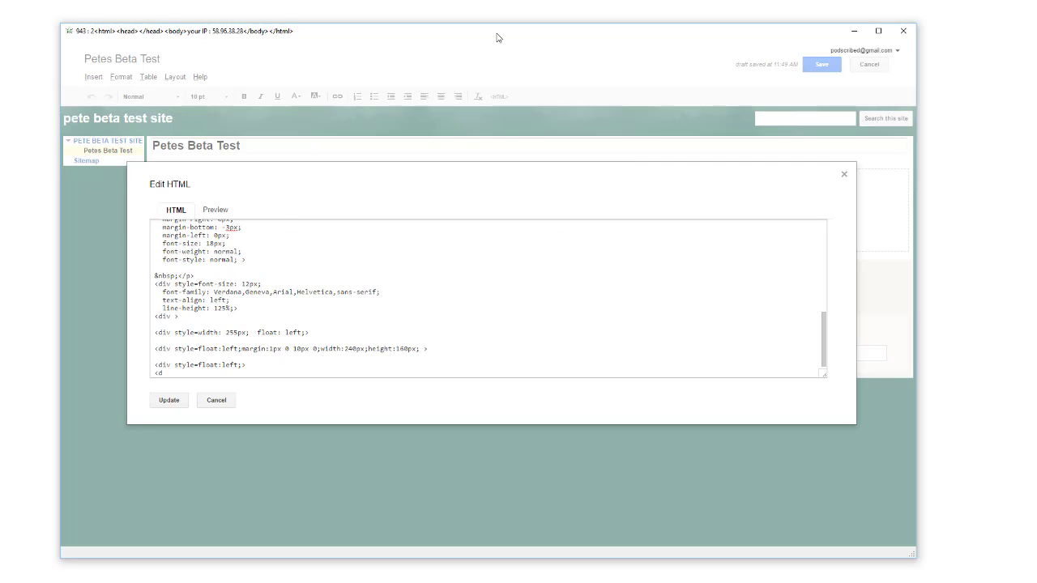
text(iv > <a href=http://www.peterdrew.net title= style=margin-top: 0px;   margin-right: 0px;   margin-bottom: 0px;   margin-left: 0px;   padding-top: 0px;   padding-right: 0px;   padding-botto)
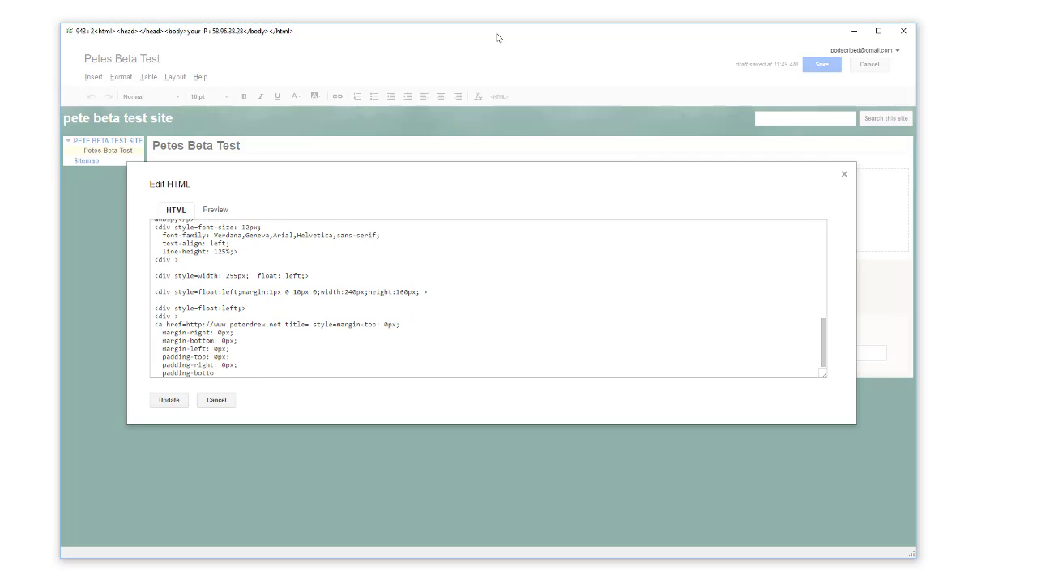
text(m: 0px;   padding-left: 0px;     >   <img src=https://sites.google.com/site/petebetatestsite/home/petes-beta-test/bigstock-beautiful-journalist-looks-typ-42906883-600x447.jpg" width="240" height="160" alt=petes beta test title=/></a>   </div>   </div>   </div>   </div>   <div >   <div >   <div >   <p>  <br/> <div><div><img src=https://www.google.com/chart?chc=sites&amp;)
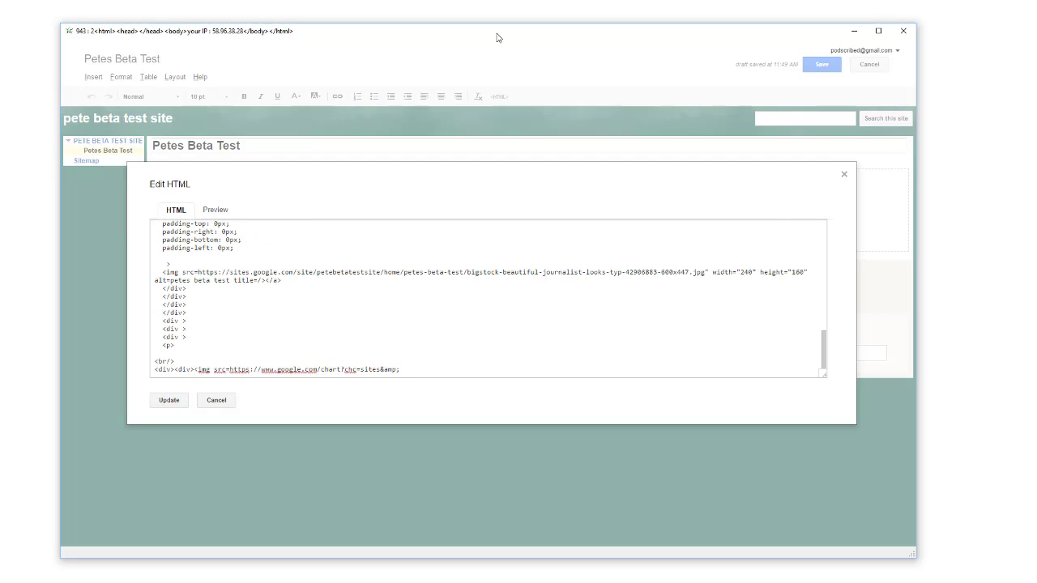
text(cht=d&amp;chdp=sites&amp;chl=%5B%5BYouTube+video%27%3D20%27f%5Cv%27a%5C%3D0%2710%27%3D479%270%27dim%27%5Cbox1%27b%5CF6F6F6%27f)
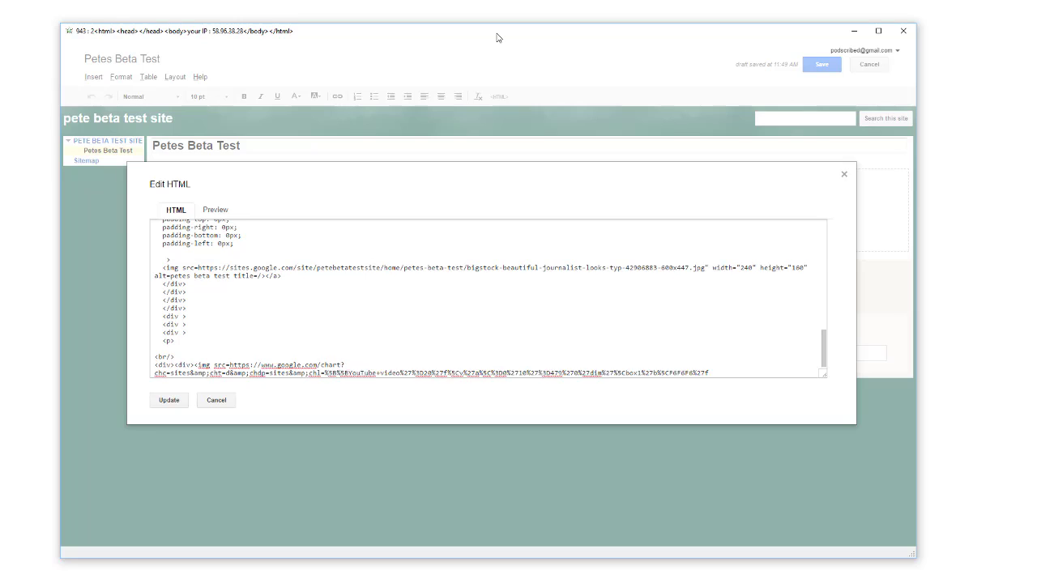
text(C%5CF6F6F6%27eC%5C0%27sk%27%5C%5B%22Petes+beta+test%22%27%5D%27a%5CV%5C%3D12%27f%5C%5DV%5Cta%5C%3D10%27%3D0%27%3D480%27%3D267%27dim%27%5C%3D10%27%3D10%27%3D480%27%3D267%27vdi)
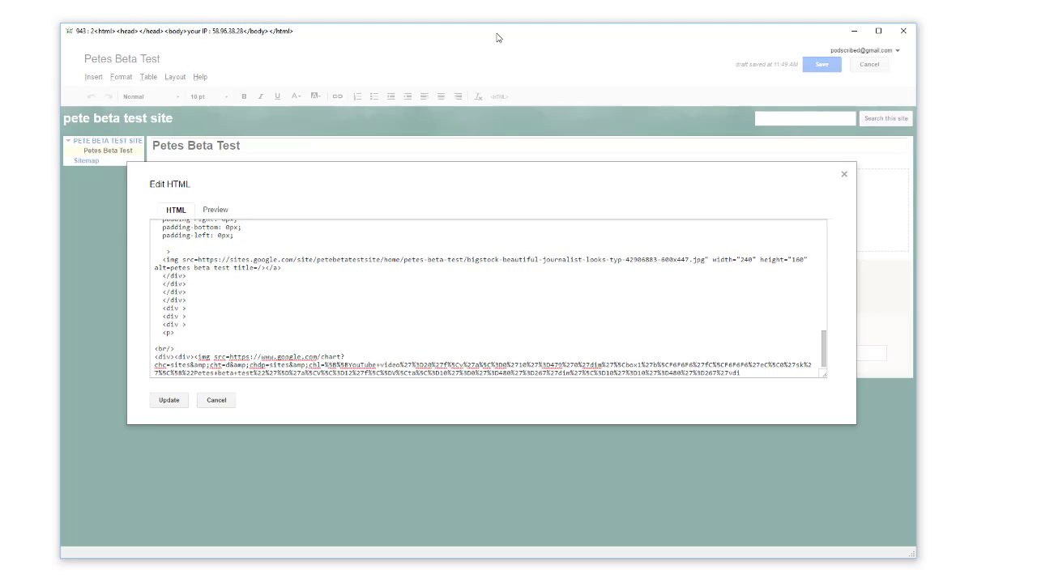
text(m%27%5Cbox1%27b%5Cva%5CF6F6F6%27fC%5CC8C8C8%27eC%5C%27a%5C%5Do%5CLauto%27f%5C&amp;sig=yUQqcP4aYlCVVWxC_cq8POPPzXo data-origsrc=tNLLPX9nSz8 data-type=youtube data-props=align:left;borderTitle:Pet)
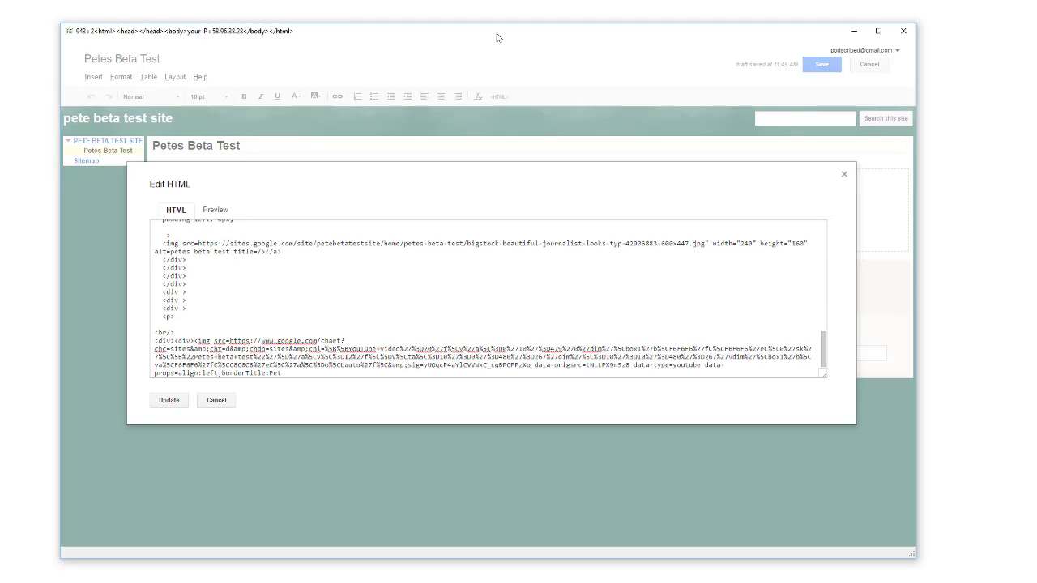
text(es beta test;height:270;showBorder:true;showBorderTitle:true;width:480; style=display:block;text-align:left;margin-right:auto;" height=270 width=480></div></ div ></p> <p> <br/>  </p> <br/>)
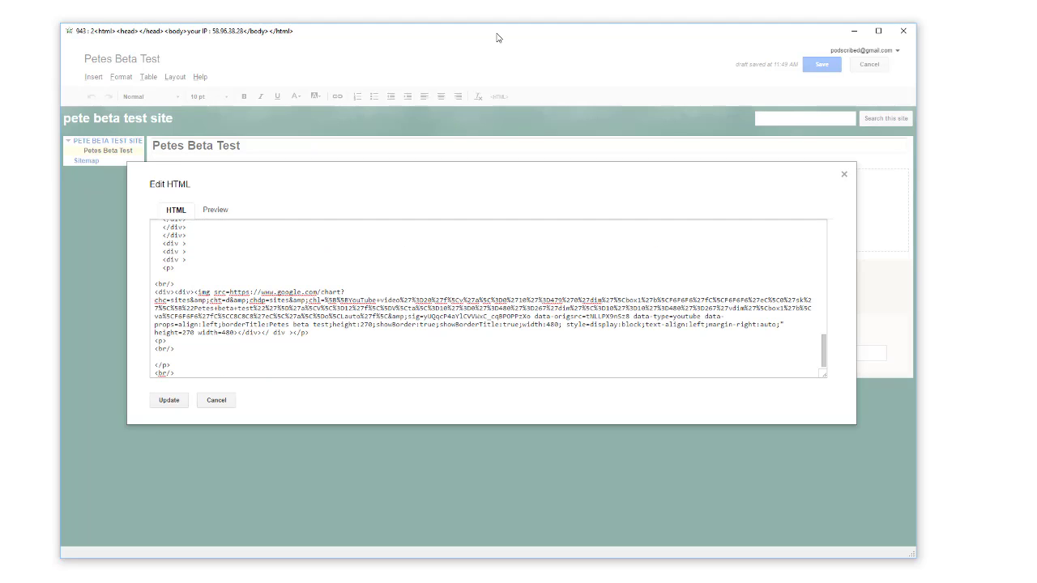
text( <p> <a href=http://www.peterdrew.net>this is petes site</a>  </p> <br/> <p> <img src=https://www.google.com/chart?chc=sites&amp;cht=d&amp;chdp=sites&amp;chl=%5B%5BGoogle+map'%3D20'f%5Cv'a%5)
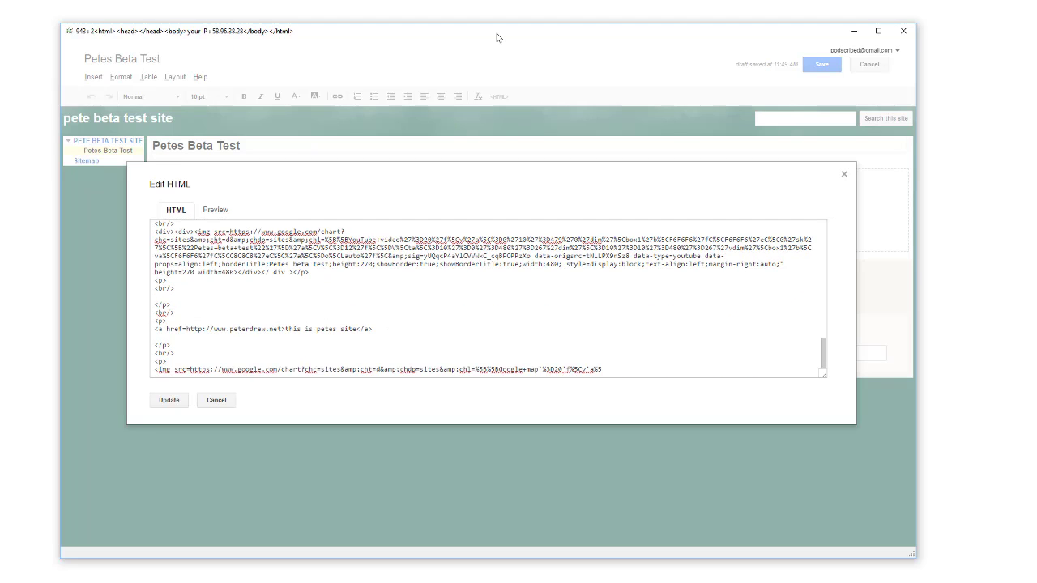
text(C%3D0'10'%3D499'0'dim'%5Cbox1'b%5CF6F6F6'fC%5CF6F6F6'eC%5C0'sk'%5C%5B%22Pete+beta+test+site%22'%5D'a%5Cv%5C%3D12'f%5C%5Dv%5Cta%5C%3D10'%3D0'%3D500'%3D497'dim'%5C%3D10'%3D10'%3D500'%3D497'vdim'%5Cbox1')
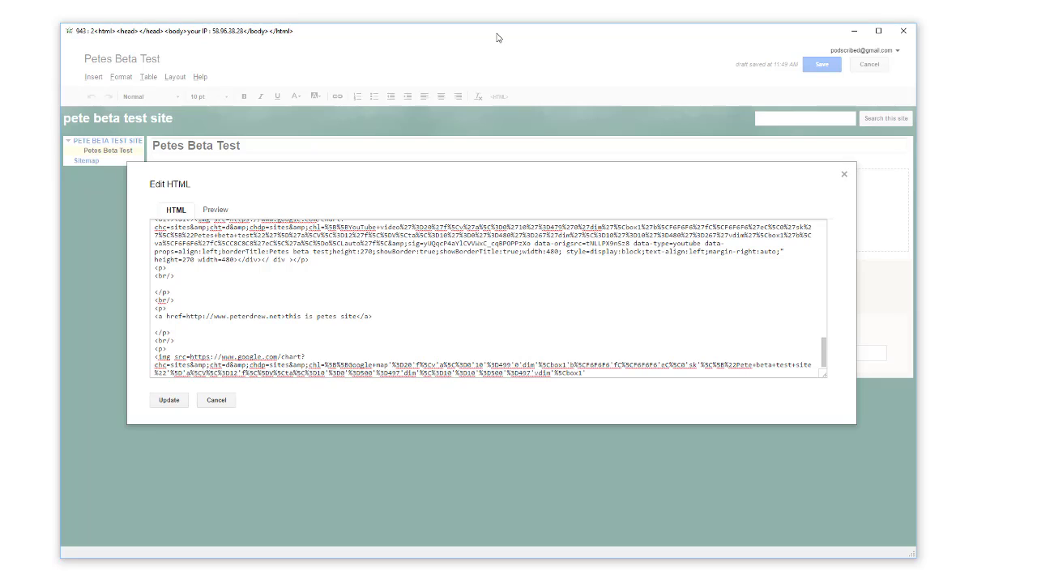
text(b%5Cva%5CF6F6F6'fC%5CC8C8C8'eC%5C'a%5C%5Do%5CLauto'f%5C&amp;sig=Kr0p_H_KHtd39tfZhb9wPVBemuo data-pr)
text(ops="align:left;showBorder:true;showBorderTitle:true;borderTitle:Pete beta test site;objectTitle:Gol)
text(d Coast;height:500" id="4616723671064955 data-type=map class=sites-placeholder-map data-origsrc)
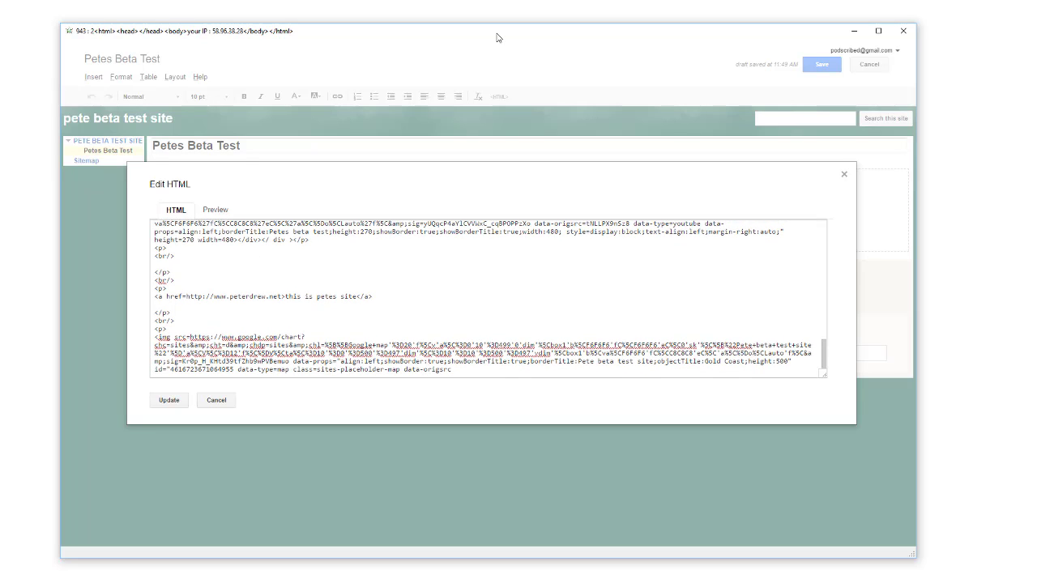
text(="?ll=-27.954539%2C153.369228&amp;spn=1.222745%2C3.845215&amp;ie=UTF8&amp;hl=en_US&amp;z=8&amp;t=roadmap&amp;sll=-27.954539%2C153.369228&amp;sspn=1.222743%2C3.845215&amp;q=Gold%20Coast%20QLD%2C%20Aust)
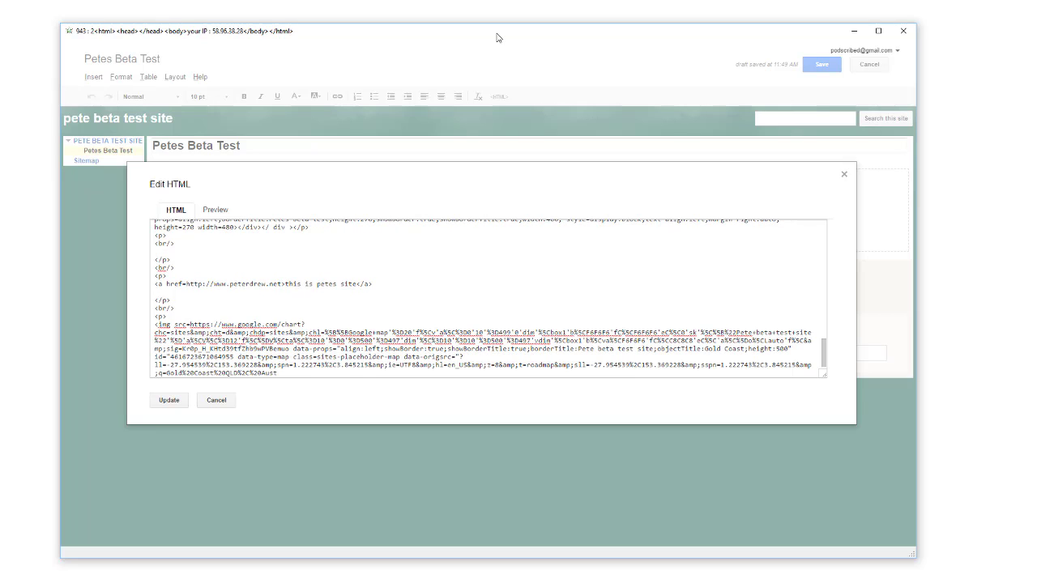
text(ralia%20(Gold%20Coast) style=display: block; text-align: left; width=500 height=500> </p>  </div></div></div> </div> </div> </div> </div> </div> </div> </div>  <p>Related to petes be)
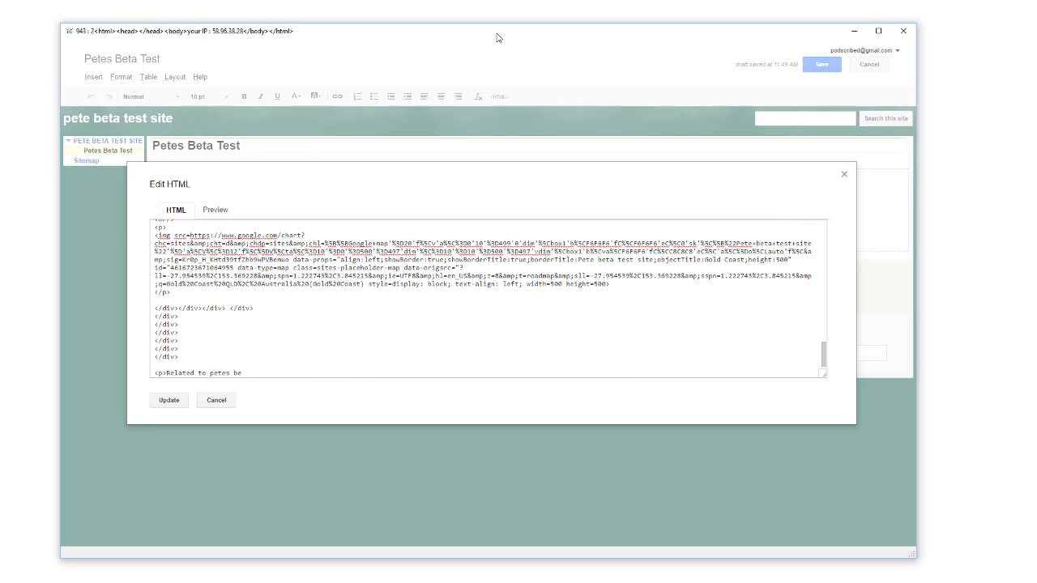
text(ta test:<br><a href=https://sites.google.com/site/petebetatestsite/ >pete beta test site</a></p>)
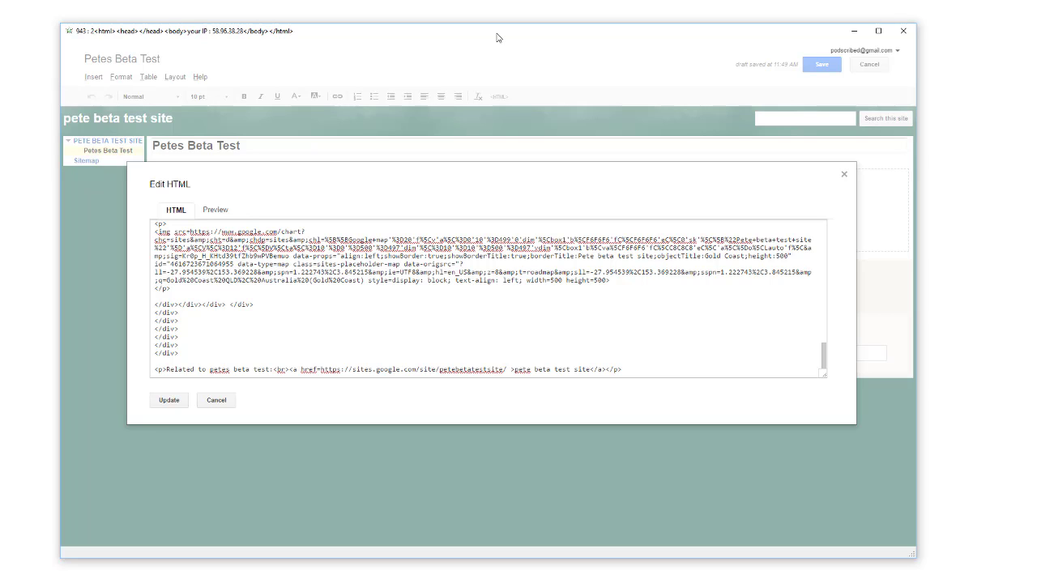
Apply the new HTML to the page and accept the removal of disallowed tags.
key(Tab)
key(Return)
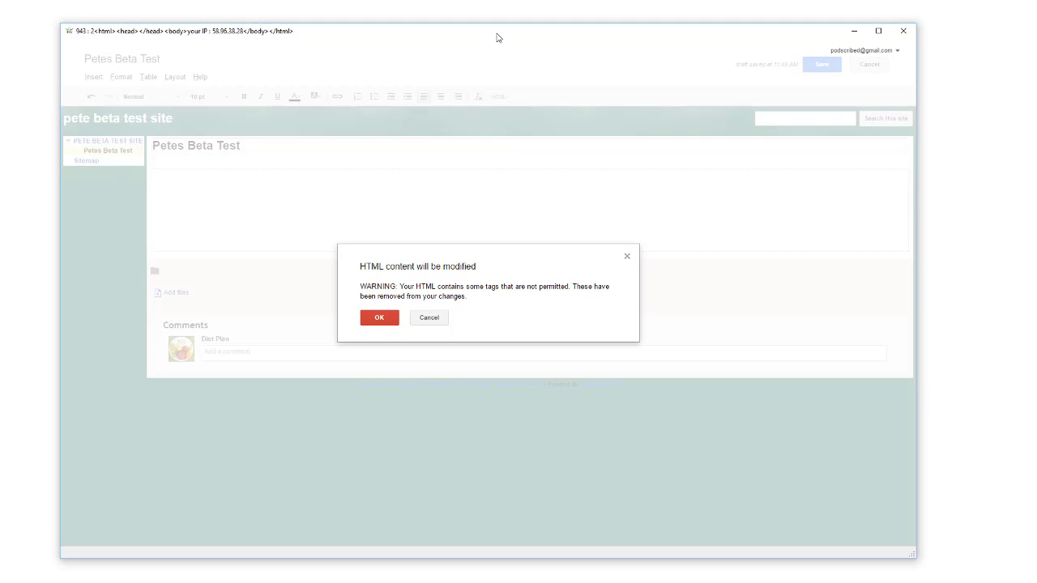
key(Return)
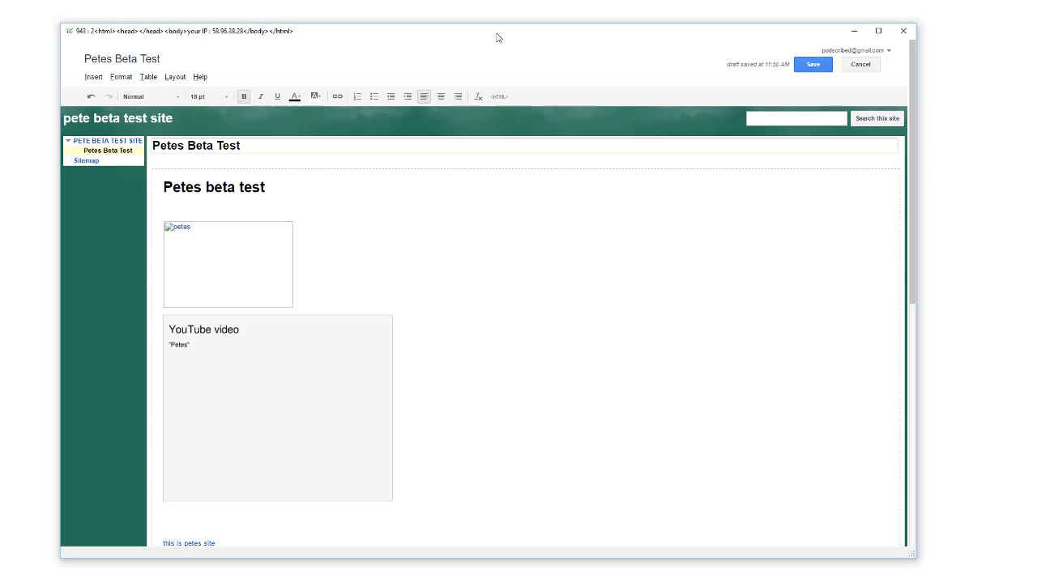
Save the Petes Beta Test page with its heading, image, YouTube video and link.
key(ctrl+s)
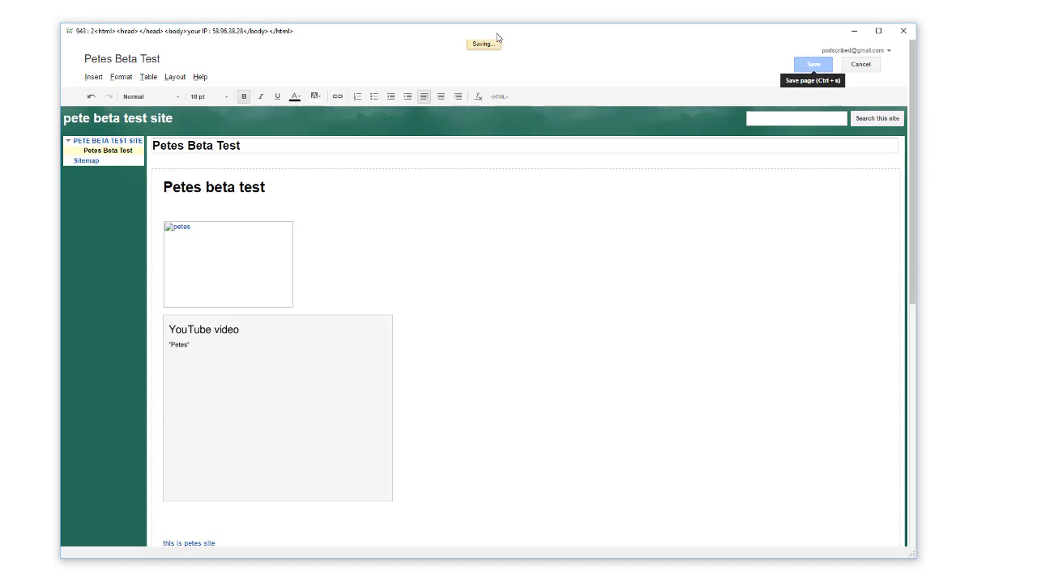